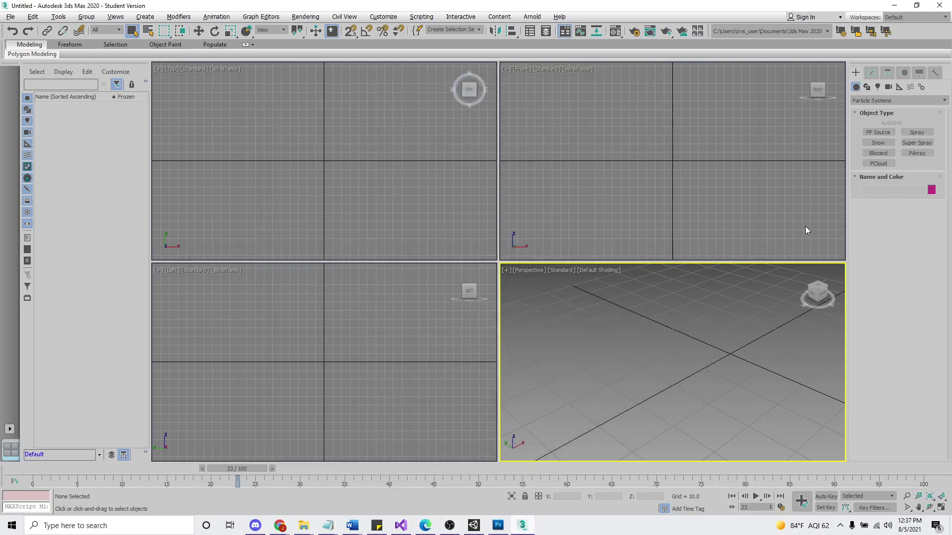
Create a Spray emitter, Spray001, in the Front viewport and frame it in Perspective
left_click(923, 134)
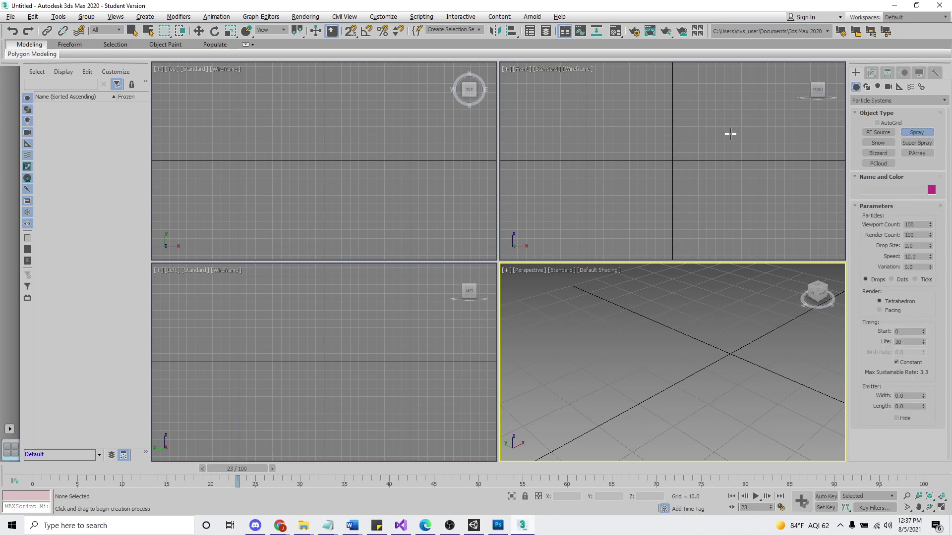
left_click_drag(671, 161, 712, 144)
left_click(718, 351)
mouse_move(718, 351)
middle_mouse_down()
mouse_move(699, 446)
mouse_move(729, 432)
middle_mouse_up()
Test-render the spray, then re-render so the particles show as flat Facing squares
left_click(666, 32)
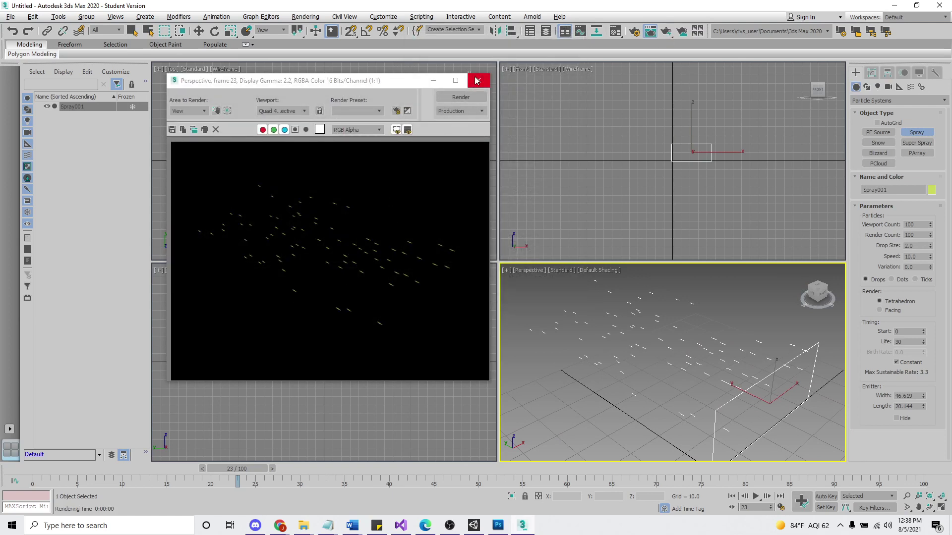
left_click(478, 80)
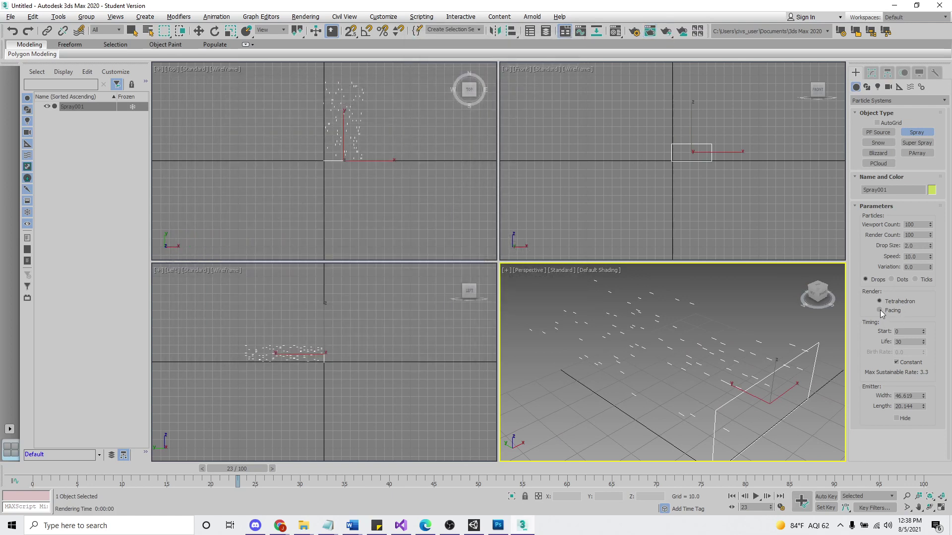
left_click(666, 32)
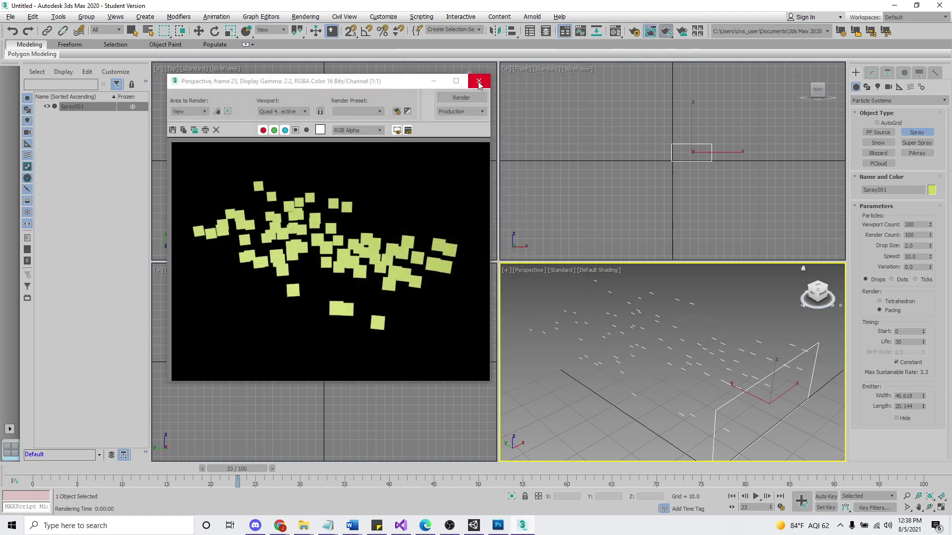
left_click(479, 82)
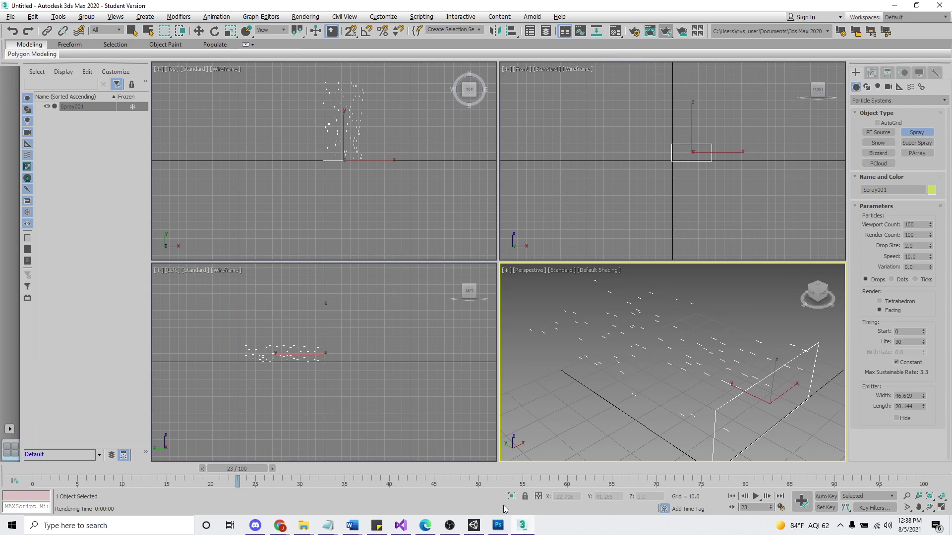
In Photoshop, create a 512×512 transparent document and paint a soft orange dot at its centre
left_click(498, 527)
left_click(30, 9)
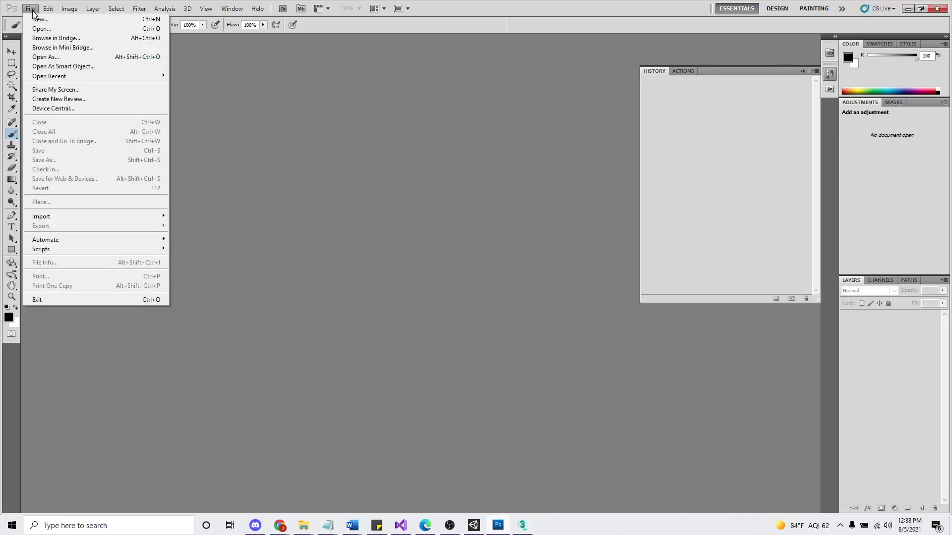
left_click(36, 19)
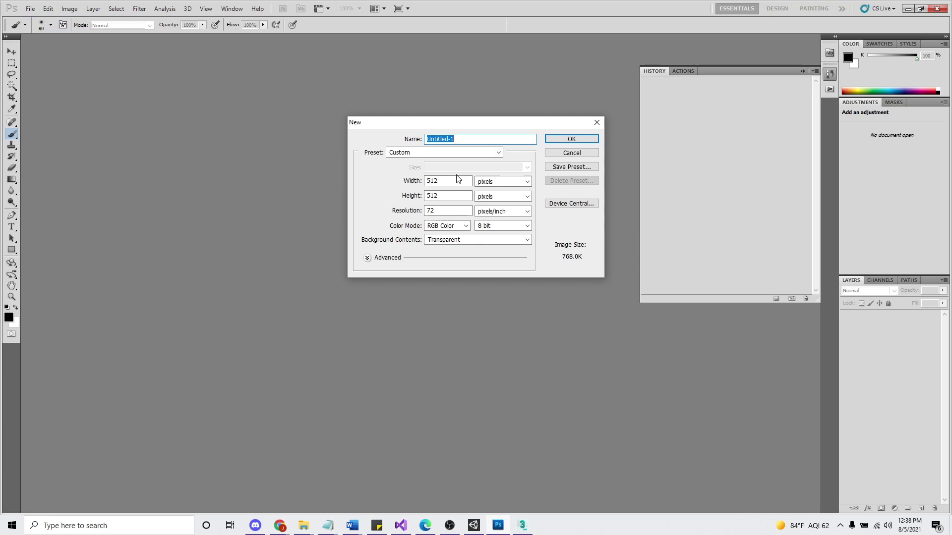
left_click(570, 139)
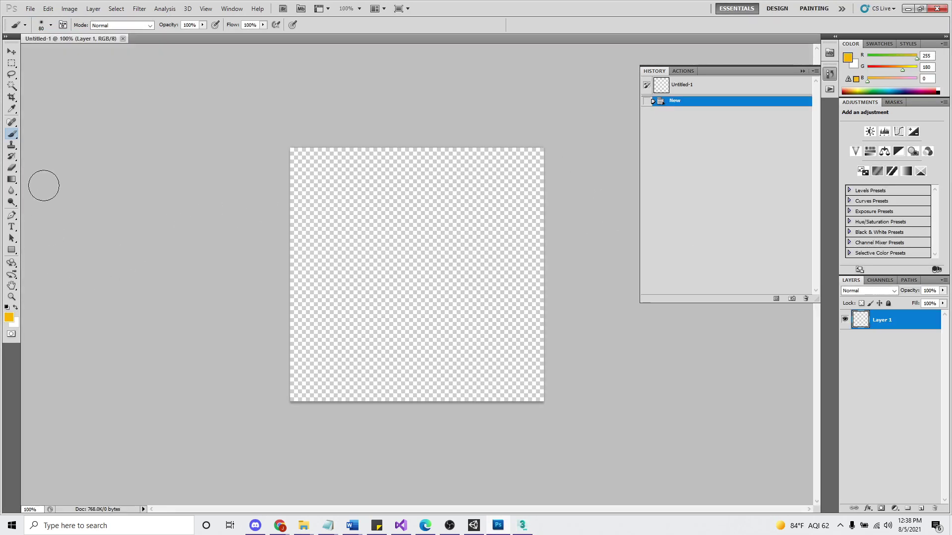
left_click_drag(421, 265, 420, 270)
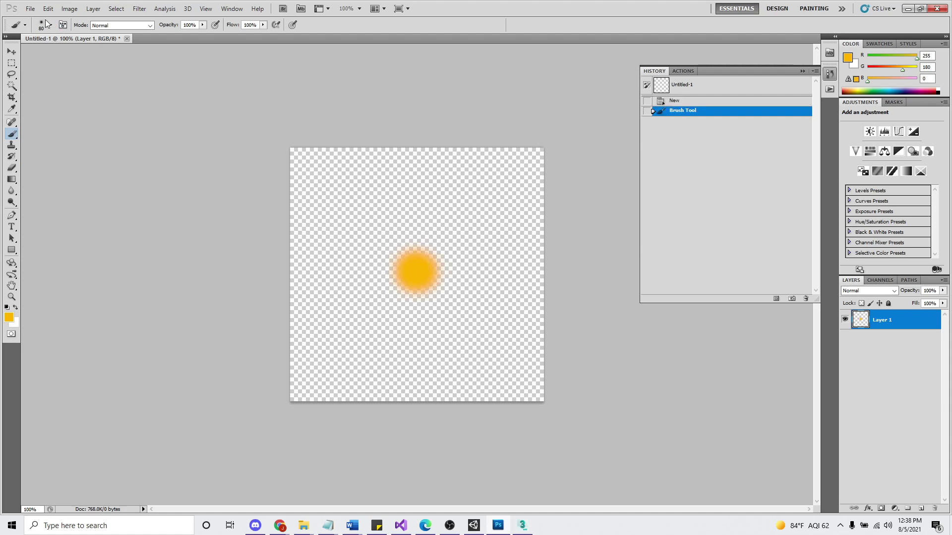
Save the canvas as a PNG named 'sun', accepting the PNG options
left_click(31, 8)
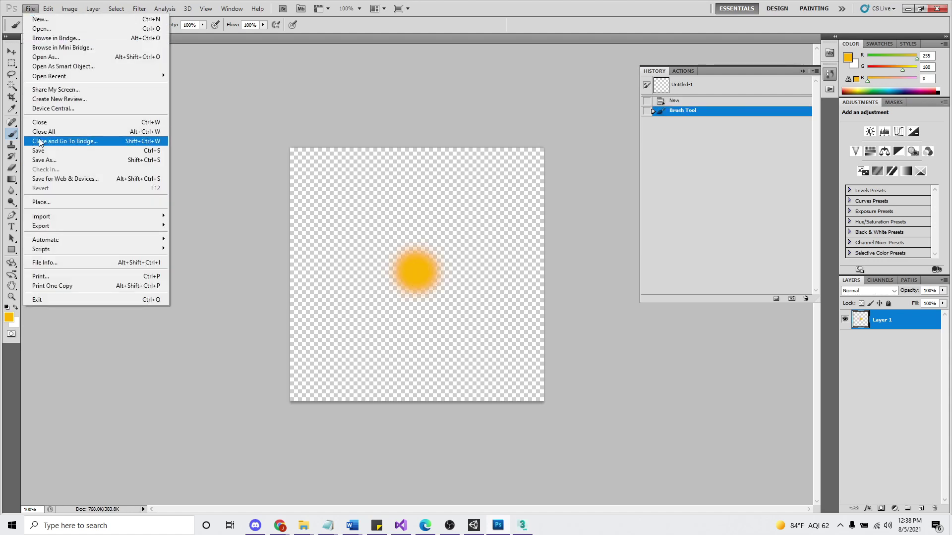
left_click(44, 159)
left_click(479, 261)
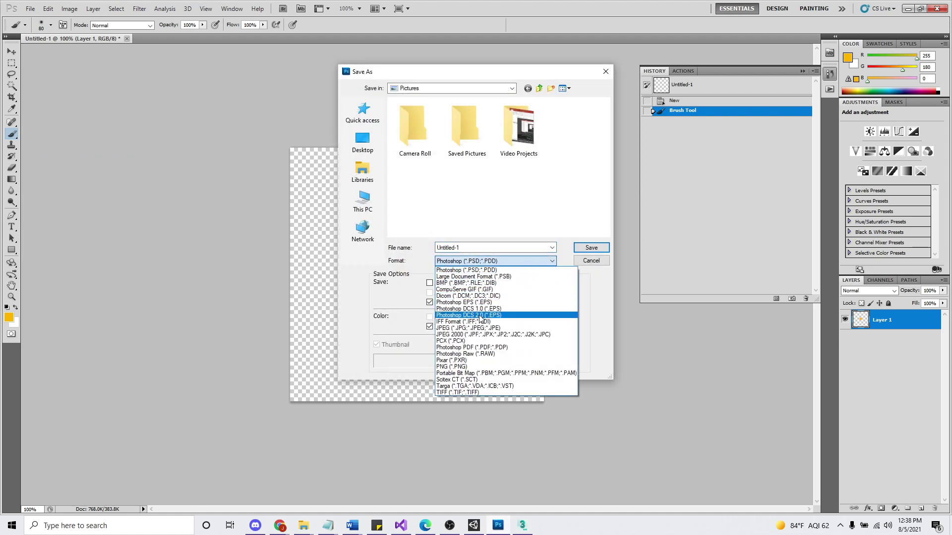
left_click(476, 368)
left_click(478, 248)
left_click_drag(478, 248, 429, 252)
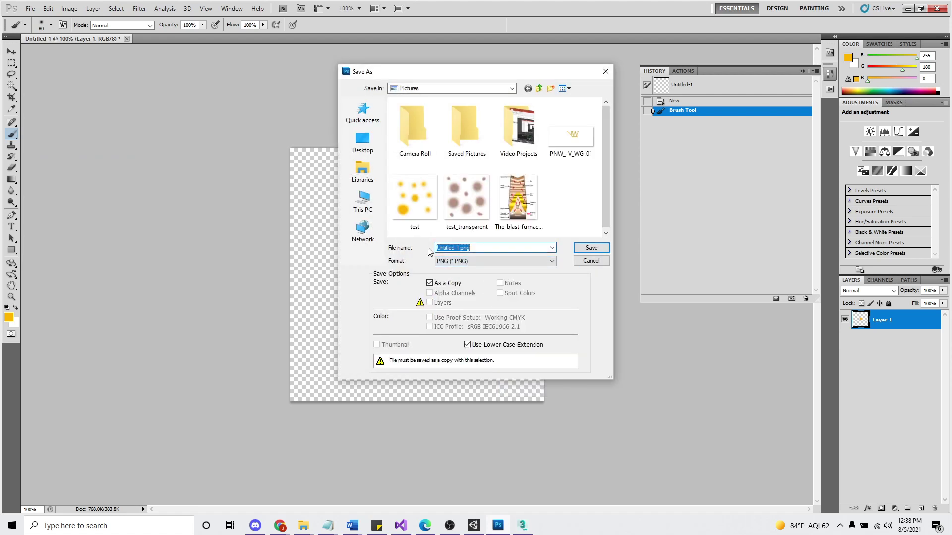
type("sun")
key("Return")
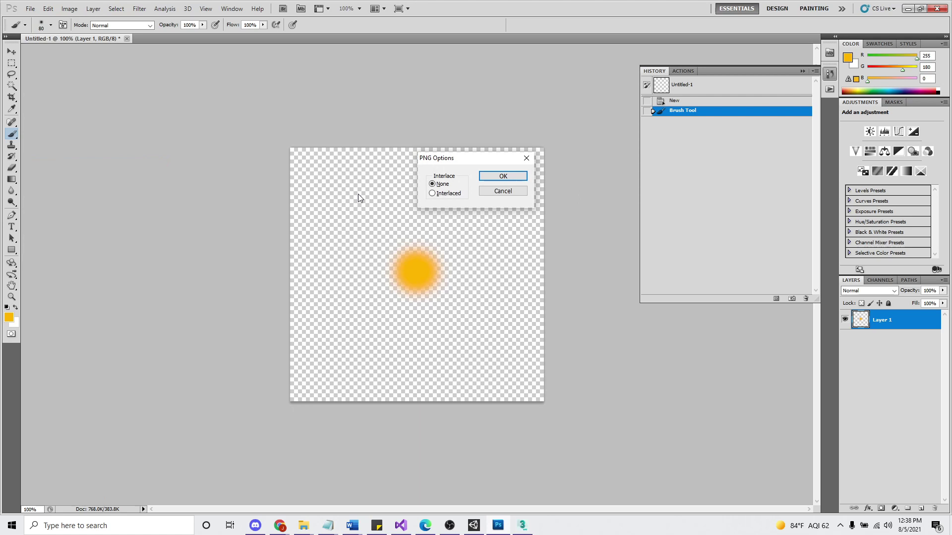
left_click(503, 176)
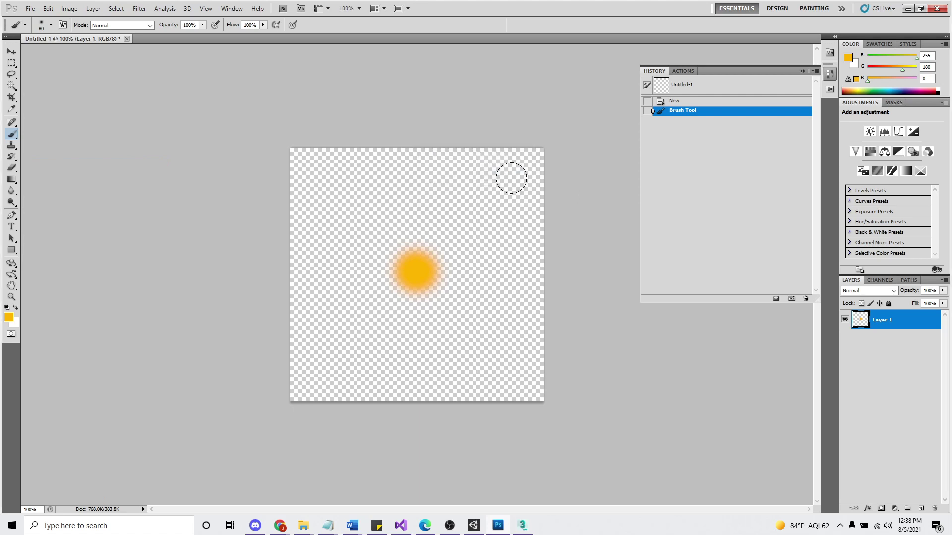
Back in 3ds Max, load dot.png as the Bitmap diffuse map of material 01 - Default
left_click(907, 9)
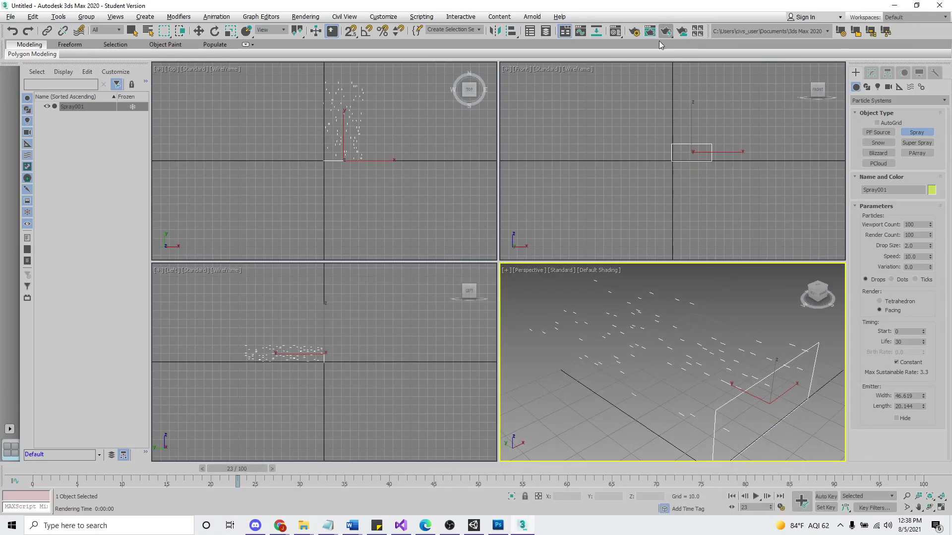
left_click(616, 32)
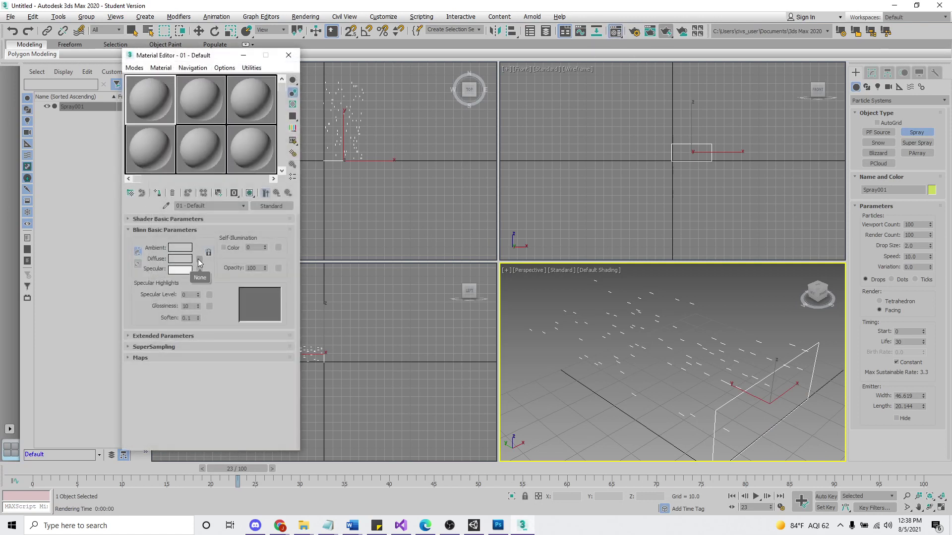
left_click(199, 259)
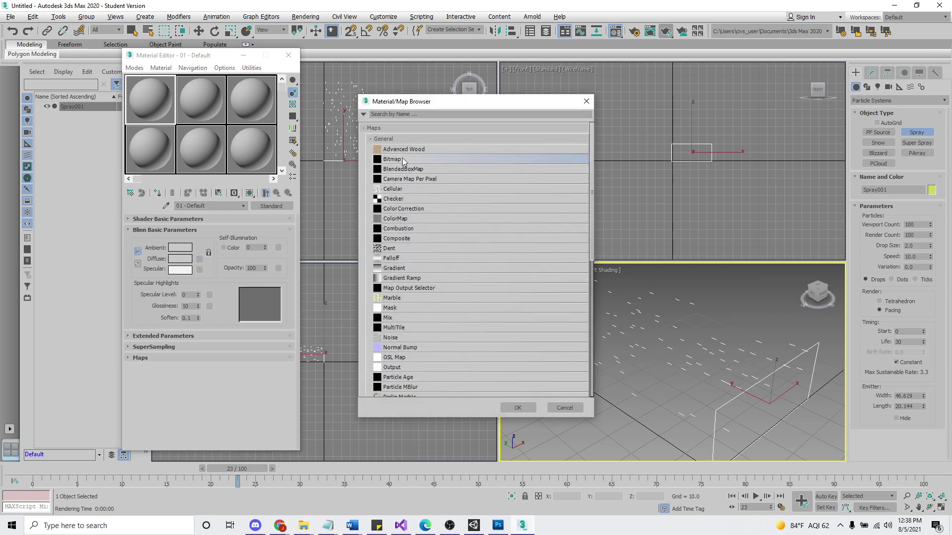
left_click(517, 408)
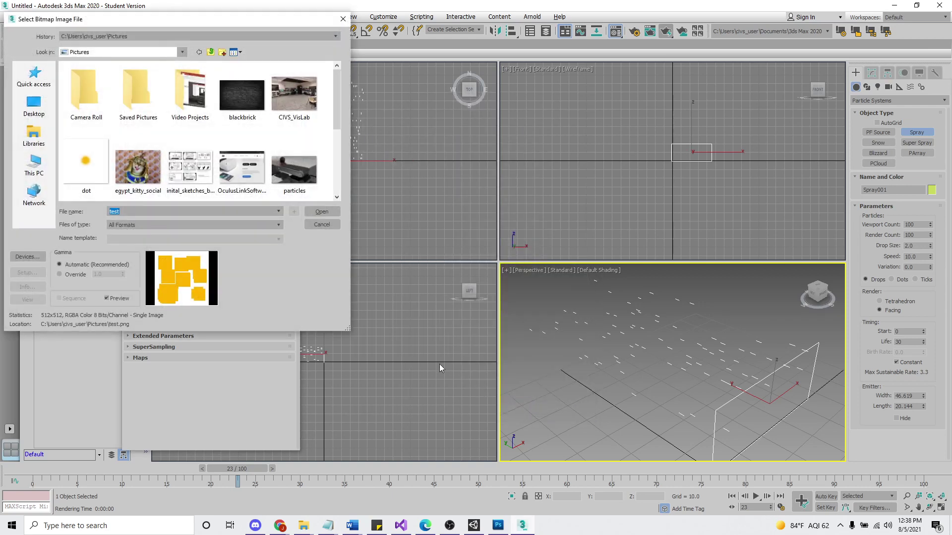
left_click(84, 161)
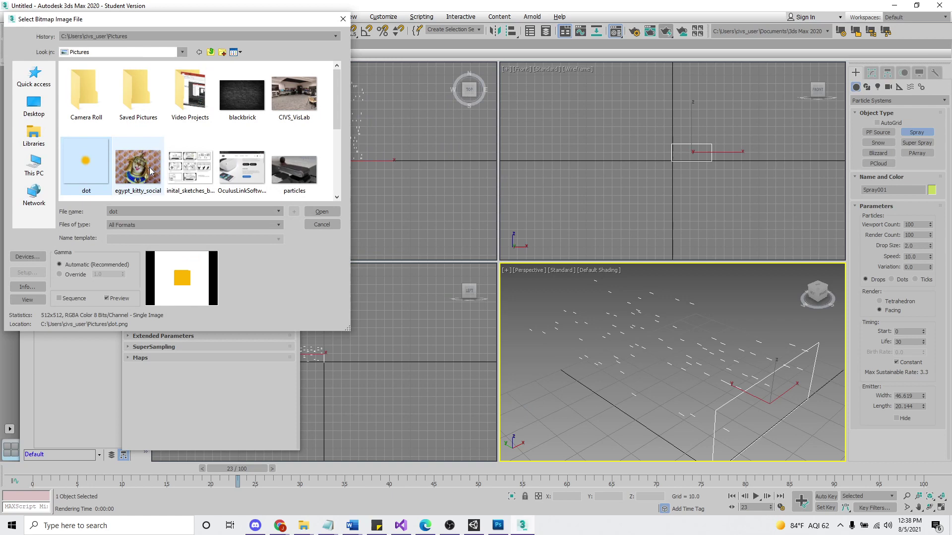
left_click(320, 210)
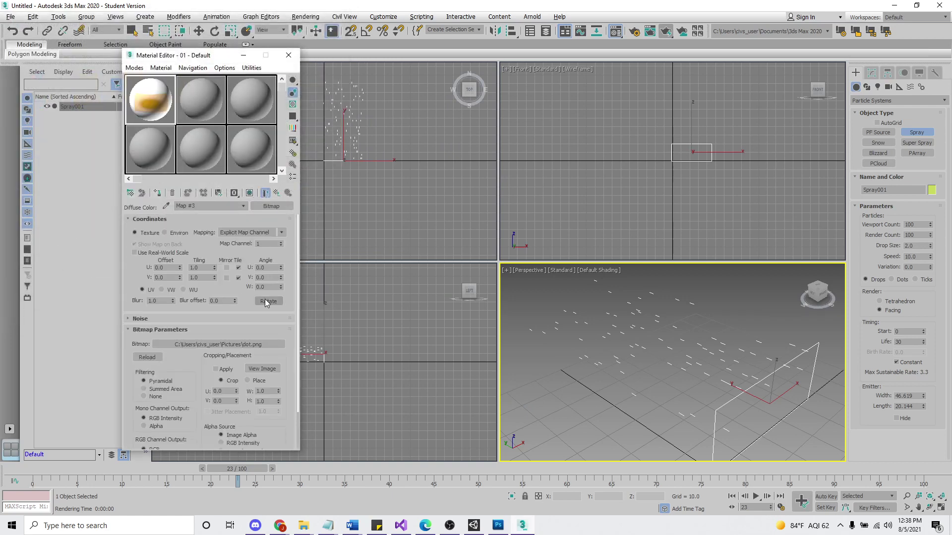
scroll(201, 329, "down", 2)
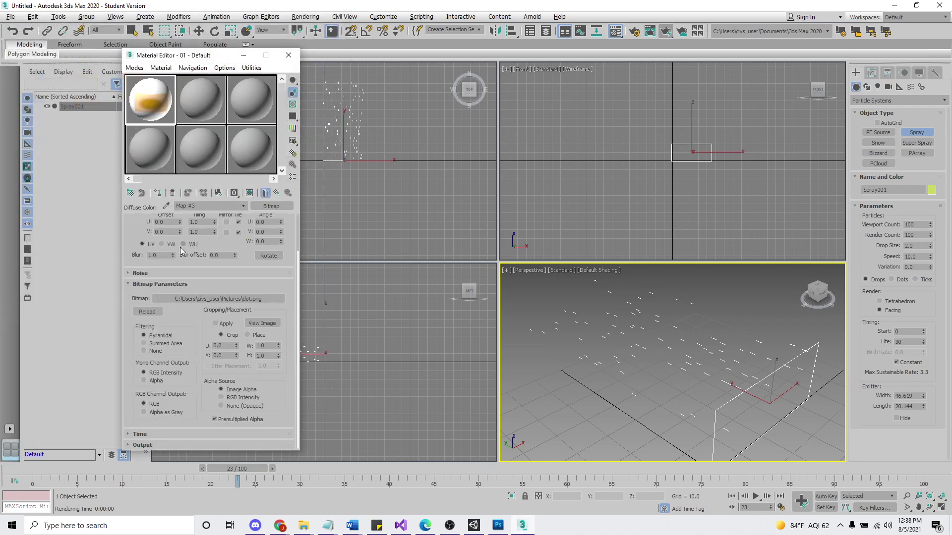
scroll(189, 243, "up", 2)
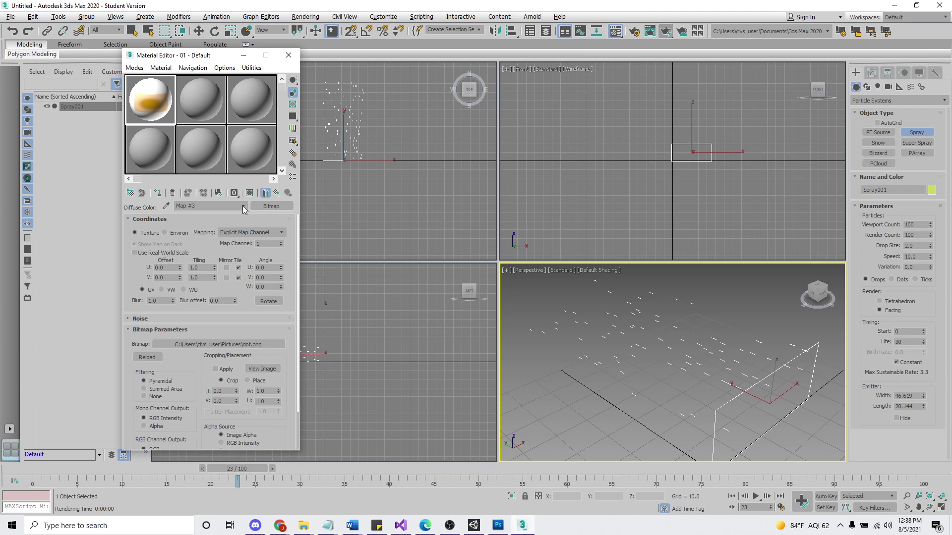
left_click(243, 208)
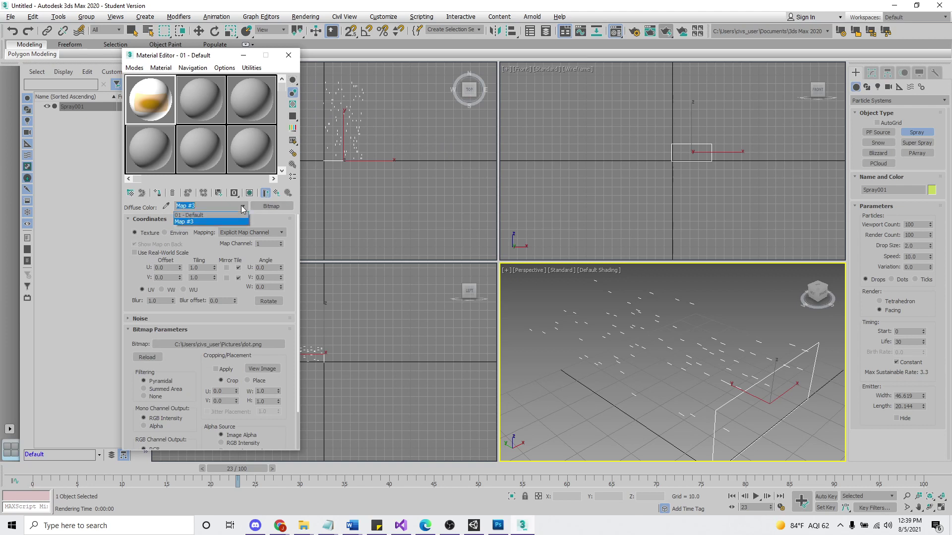
Copy the dot.png map into Opacity with Alpha output, render round dots, and return to Photoshop
left_click(196, 216)
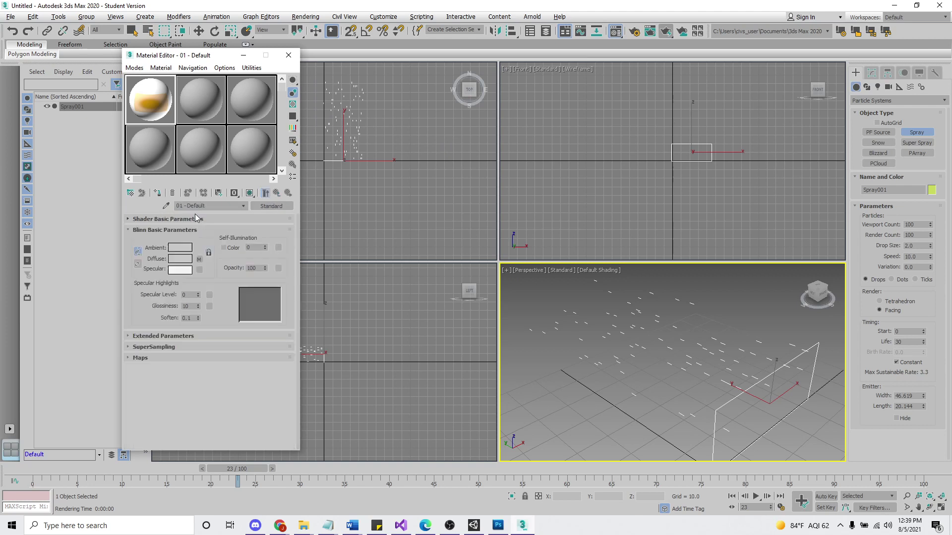
left_click(130, 357)
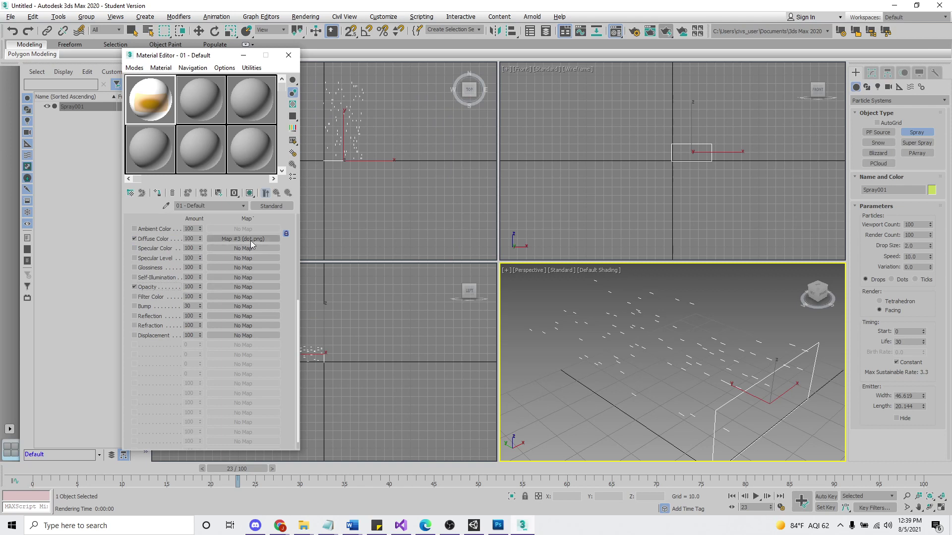
left_click_drag(252, 238, 244, 290)
left_click(191, 282)
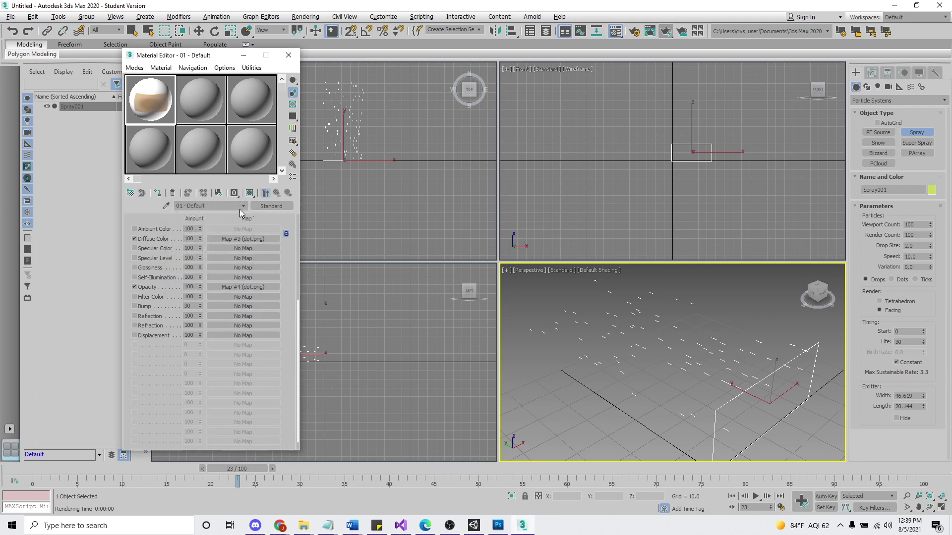
left_click(227, 286)
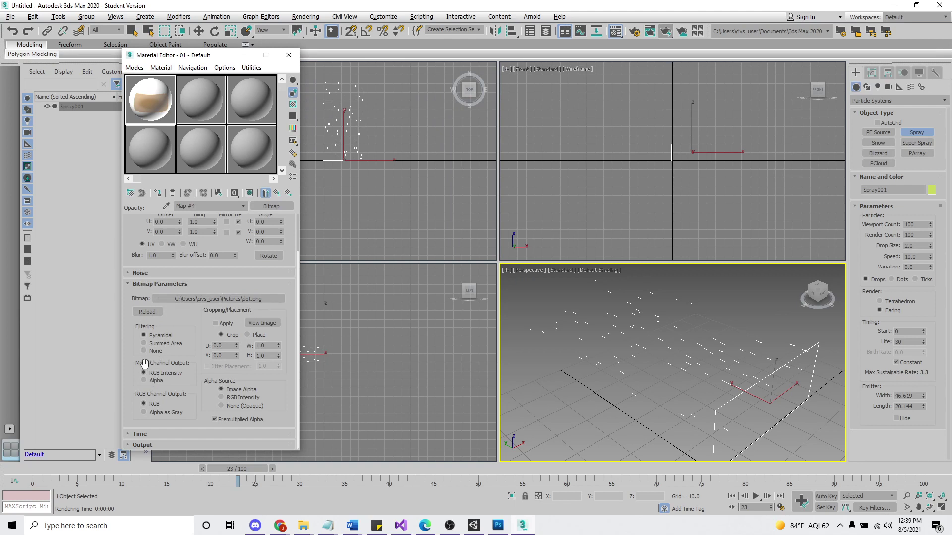
left_click(143, 381)
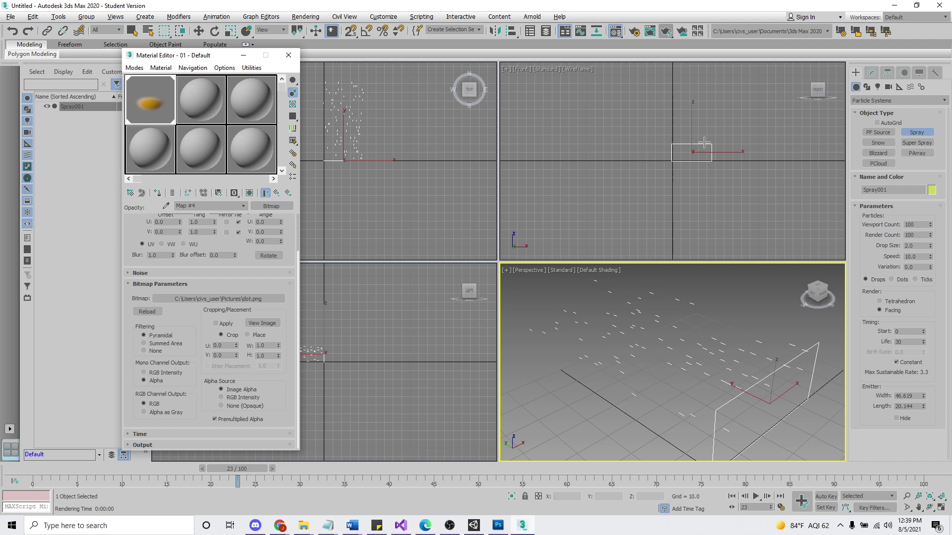
left_click(660, 35)
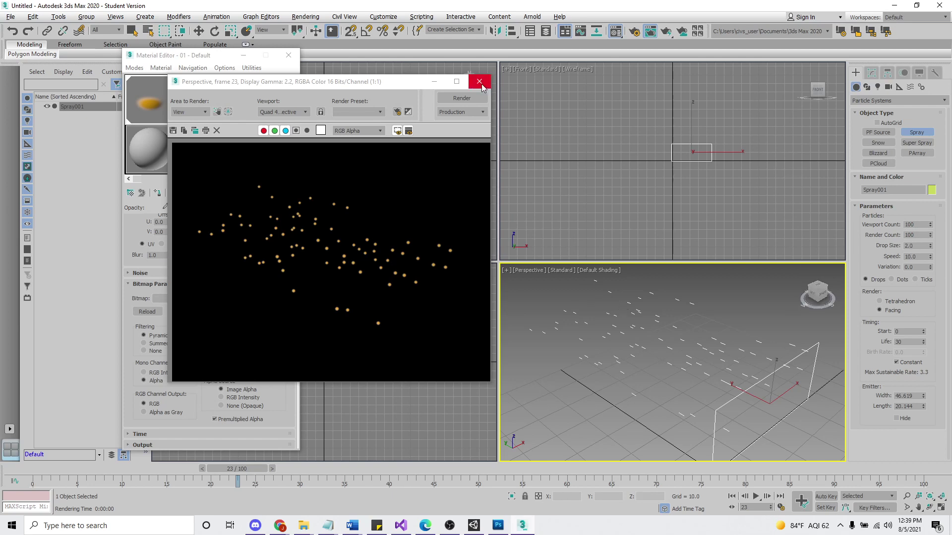
key("alt+Tab")
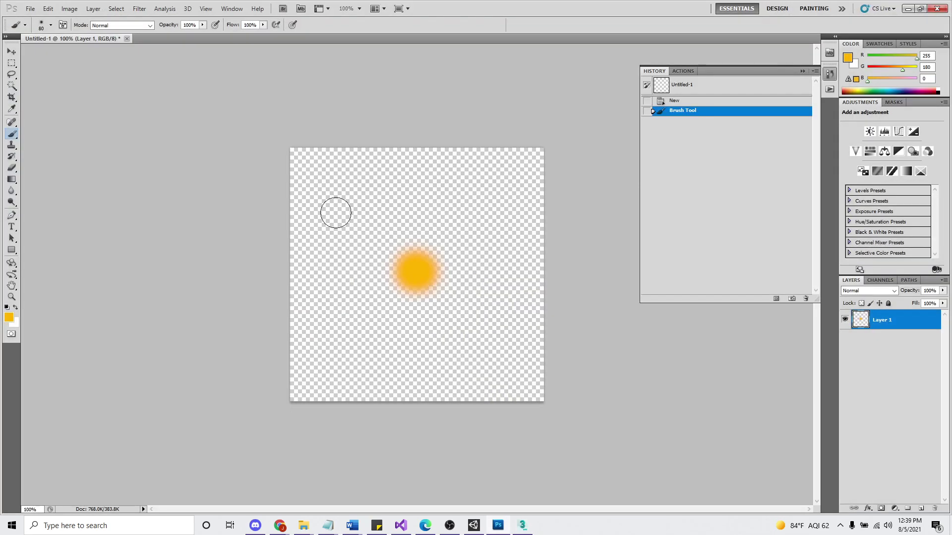
Paint four more soft orange dabs near the canvas corners
left_click(346, 205)
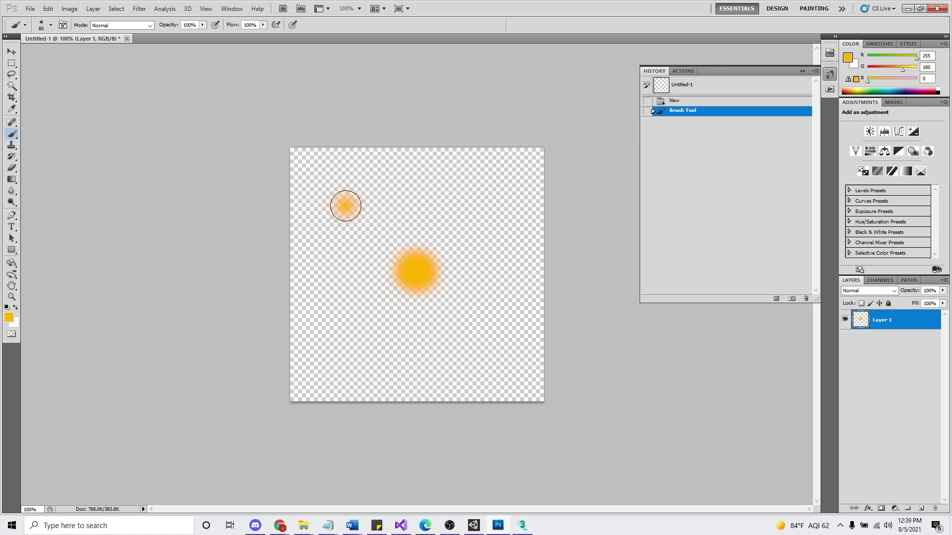
left_click(353, 342)
left_click(493, 349)
left_click_drag(491, 228, 483, 203)
Shrink the brush and set the foreground colour to dark olive (66,68,42)
left_click(51, 25)
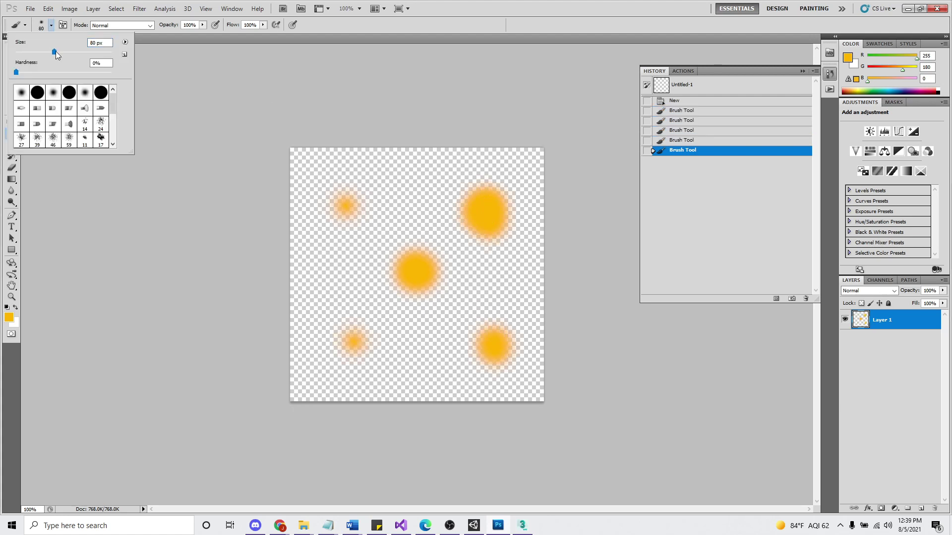
left_click_drag(58, 52, 37, 52)
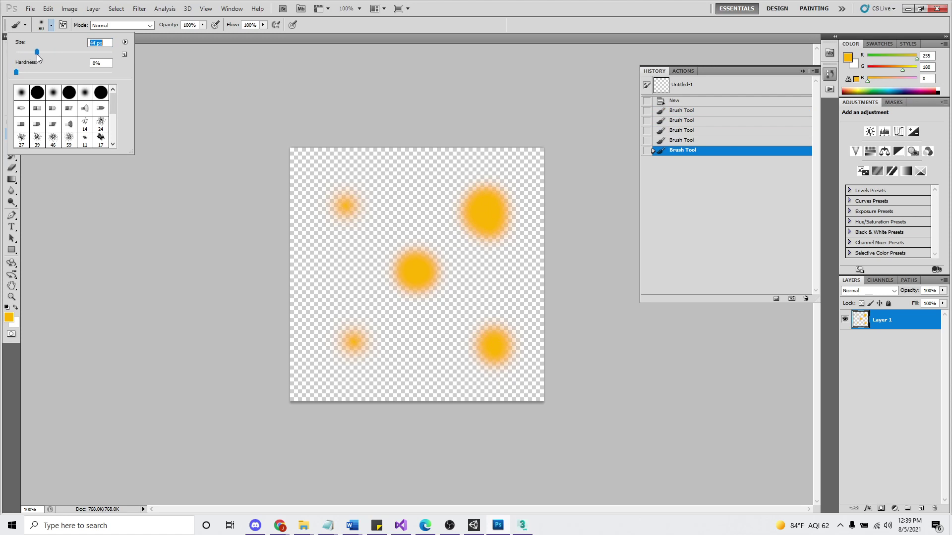
left_click(10, 321)
left_click(485, 243)
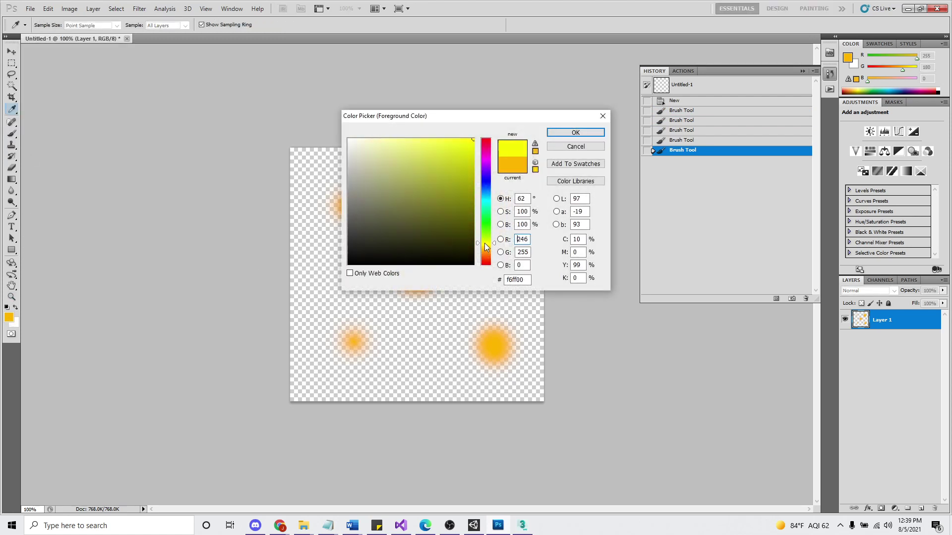
left_click(396, 232)
left_click(576, 132)
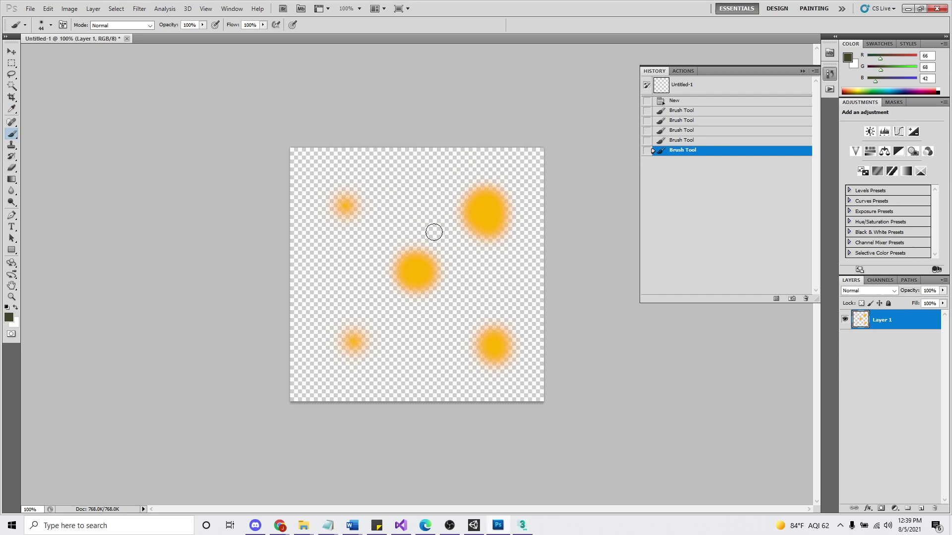
Paint two new dark dots and dark centres on four orange spots, then open Save As
left_click(407, 187)
left_click(483, 285)
left_click(418, 269)
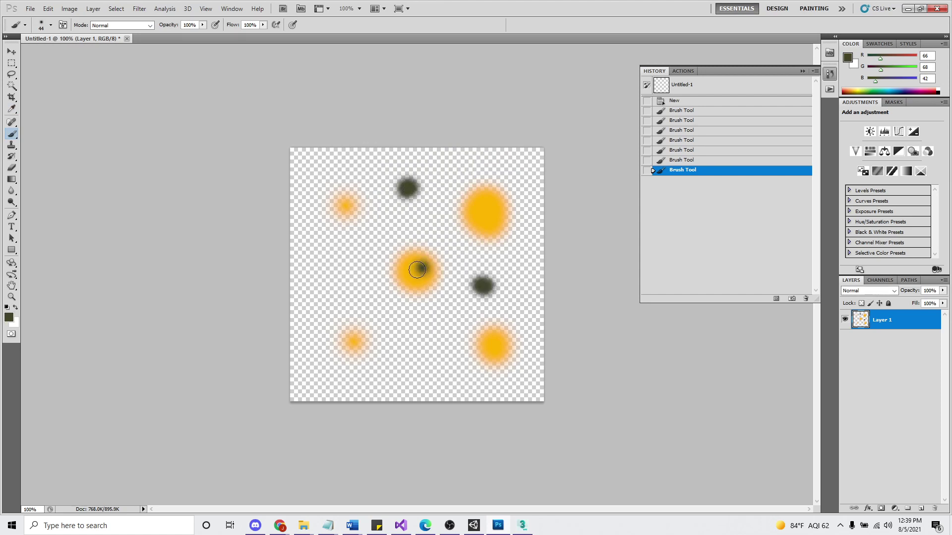
left_click(483, 212)
left_click(492, 345)
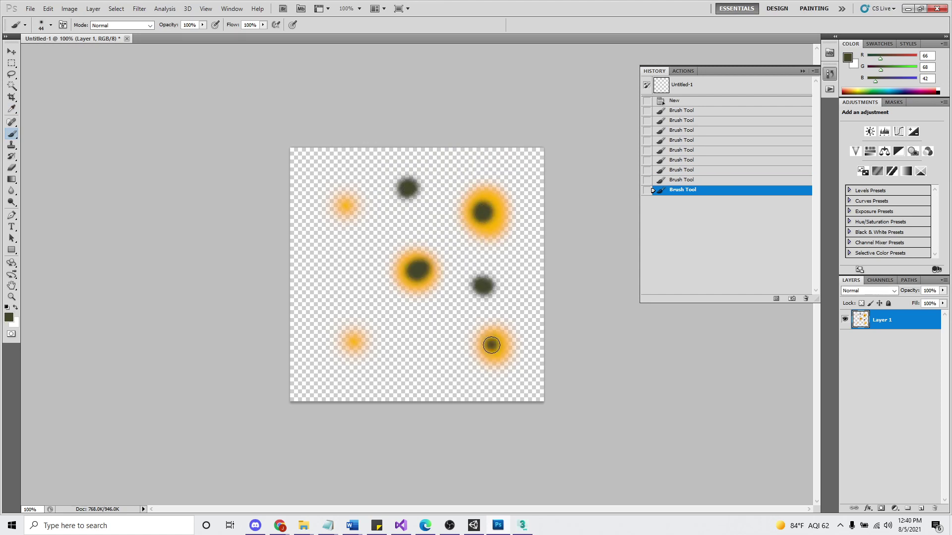
left_click(354, 343)
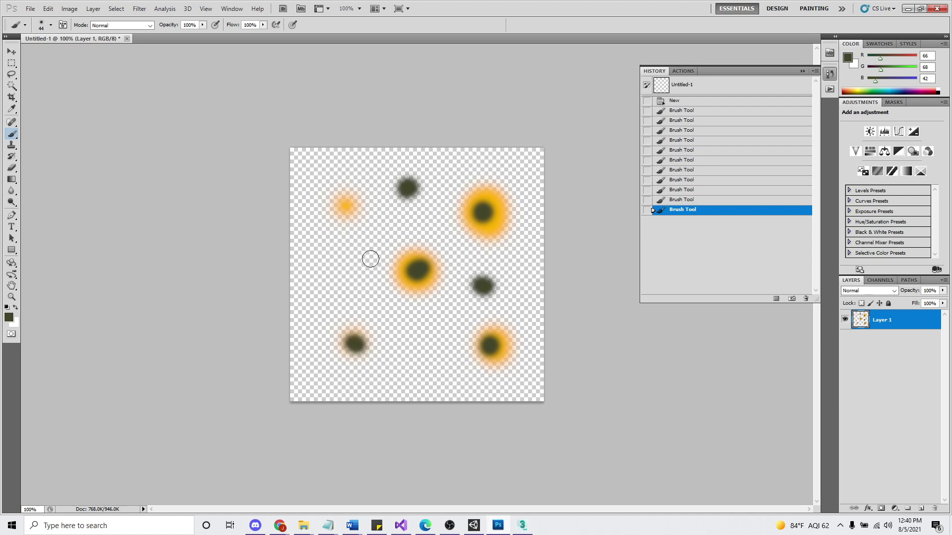
left_click(31, 9)
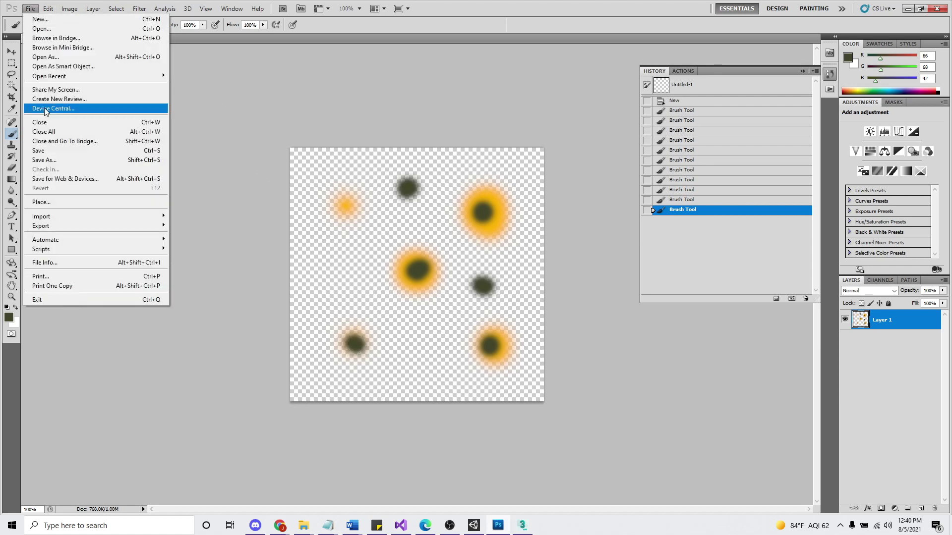
left_click(57, 161)
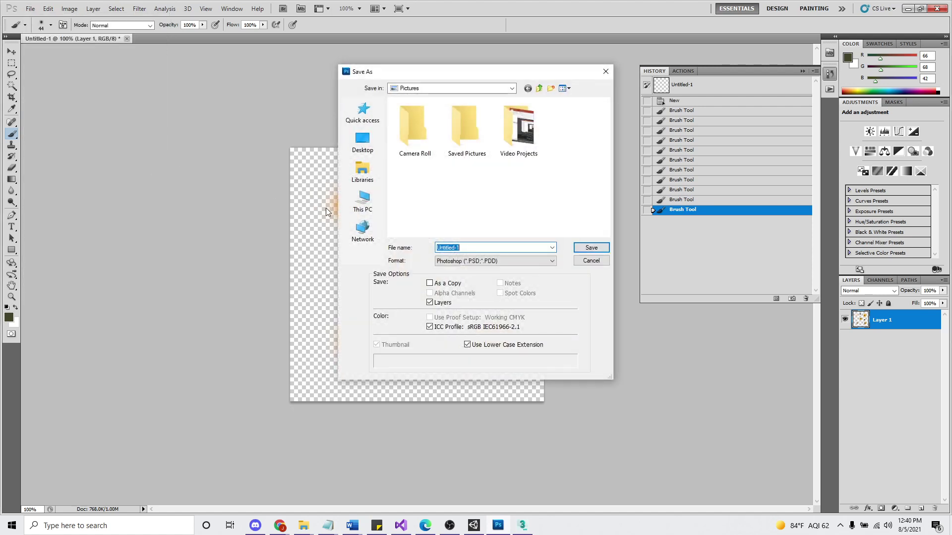
Save the dotted image as PNG over the existing dot.png and return to 3ds Max
left_click(493, 262)
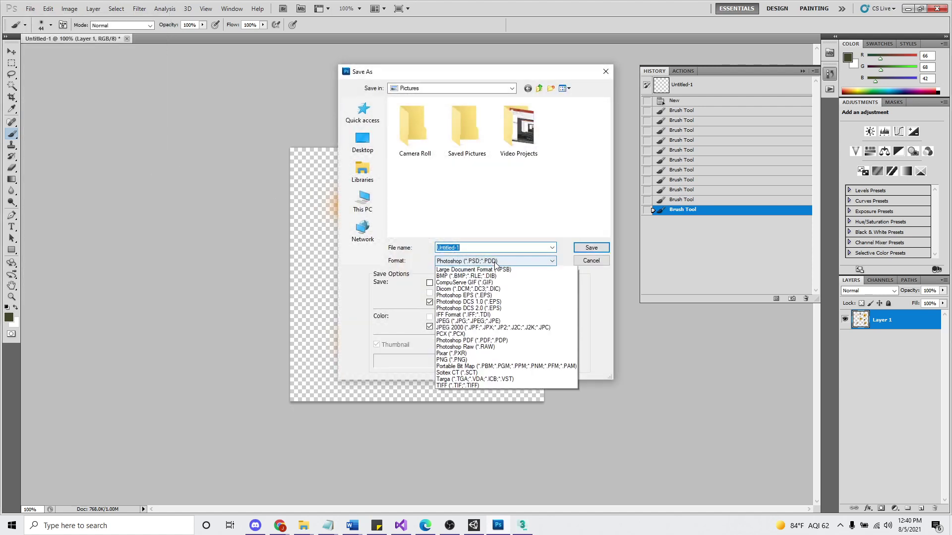
left_click(474, 367)
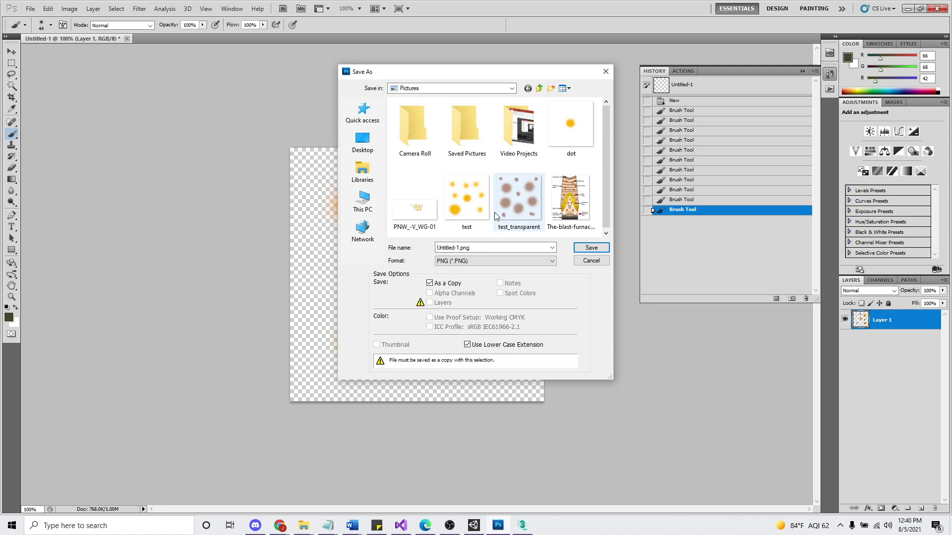
left_click(572, 127)
left_click(591, 247)
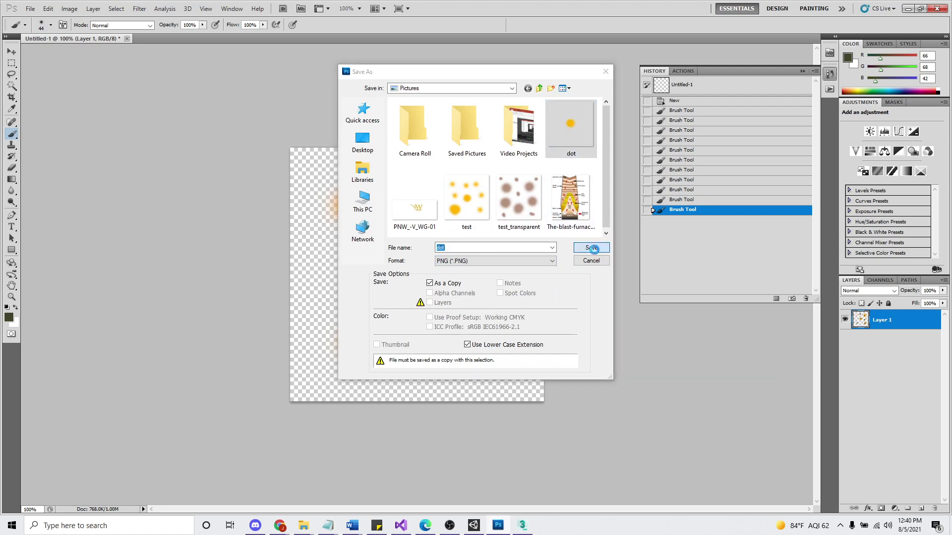
left_click(461, 198)
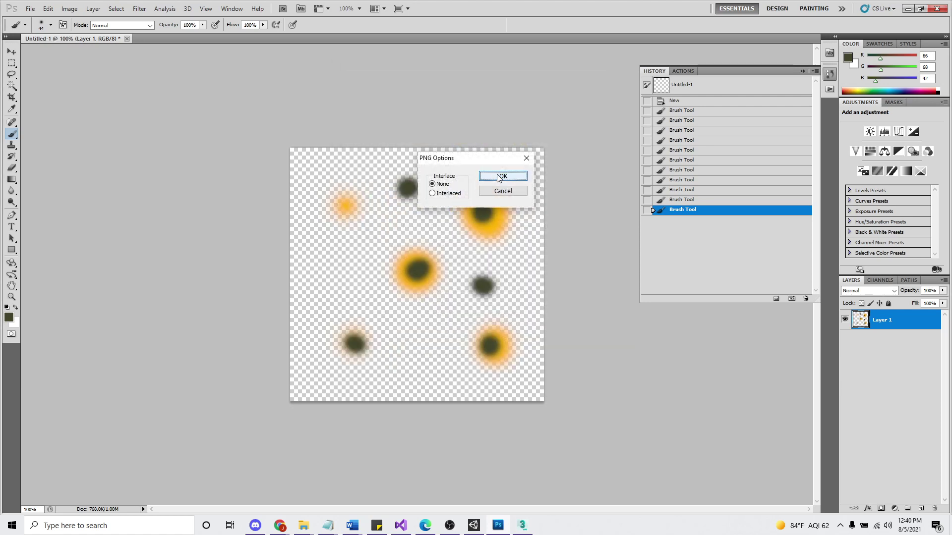
left_click(523, 177)
key("alt+Tab")
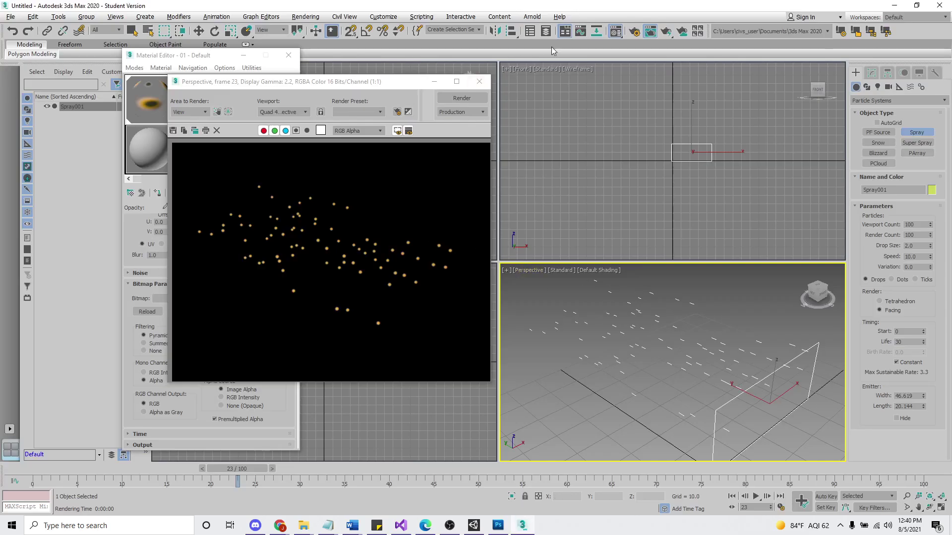
Re-render the spray with the updated multi-dot texture, then go back to Photoshop
left_click(667, 33)
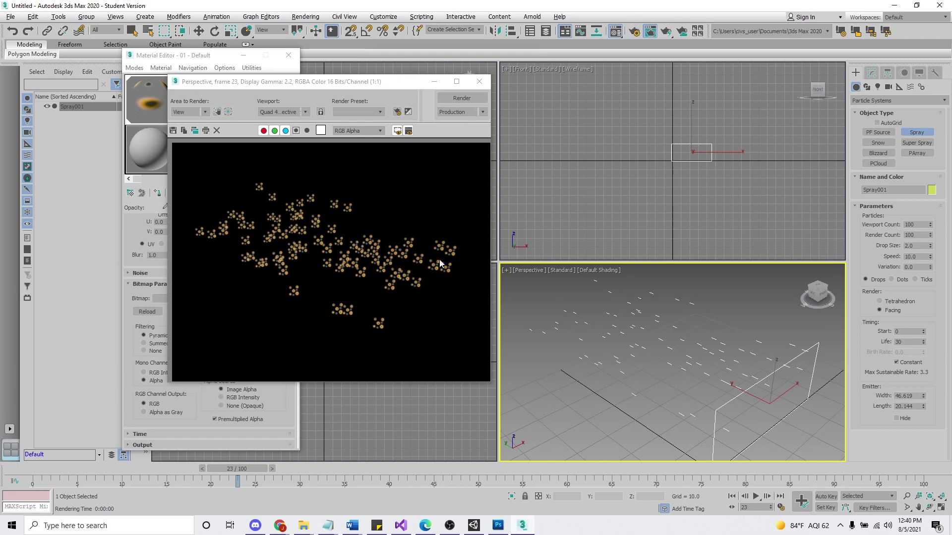
key("alt+Tab")
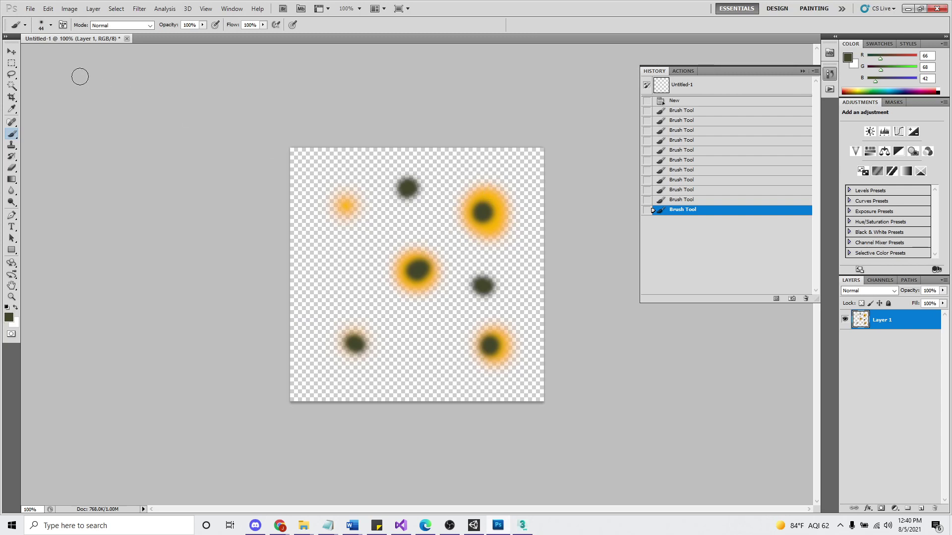
Erase the upper-right dot using a rectangular marquee selection
left_click(11, 64)
left_click_drag(508, 236, 527, 252)
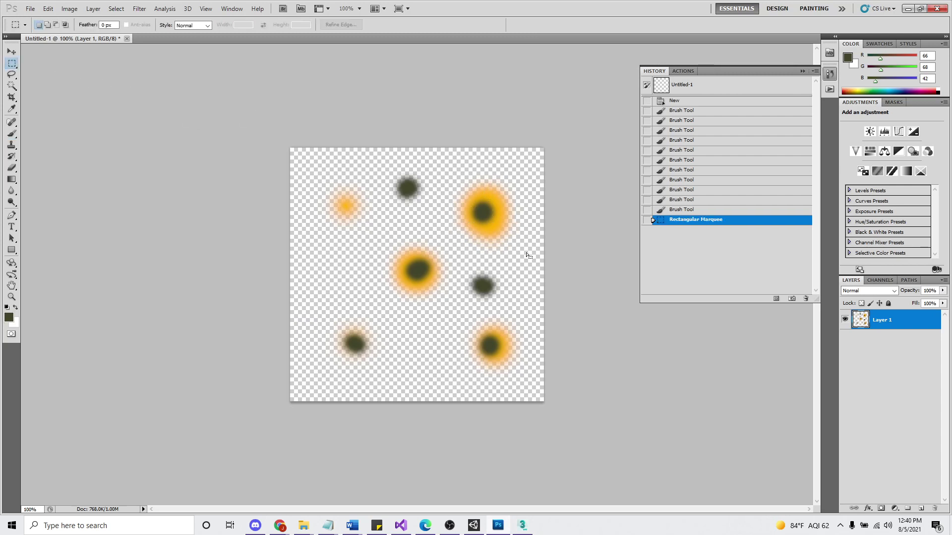
key("Delete")
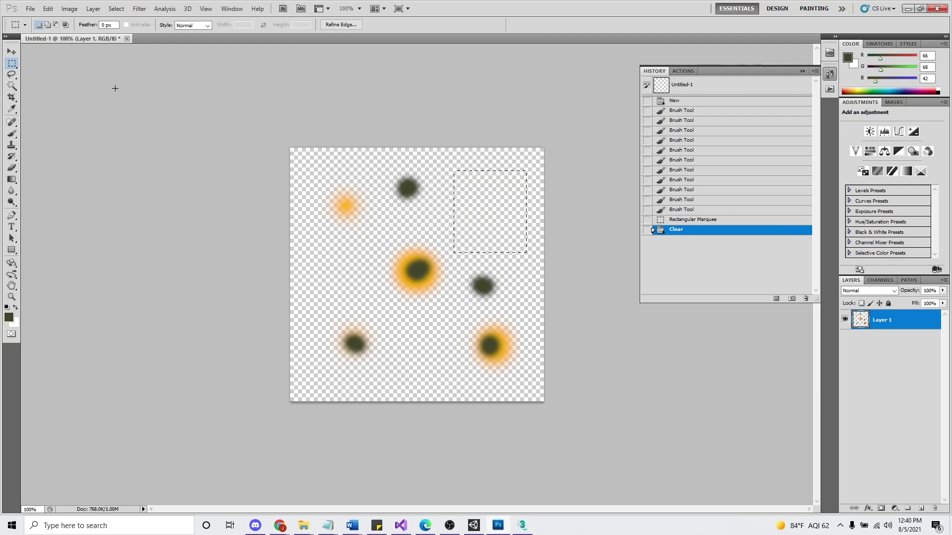
Overwrite dot.png with the edited image as a PNG and switch to 3ds Max
left_click(30, 8)
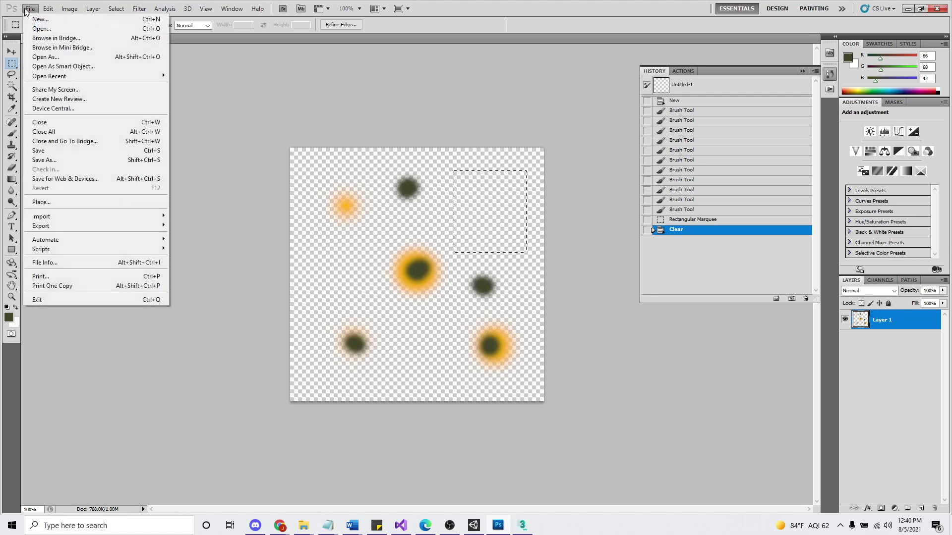
left_click(55, 155)
left_click(516, 261)
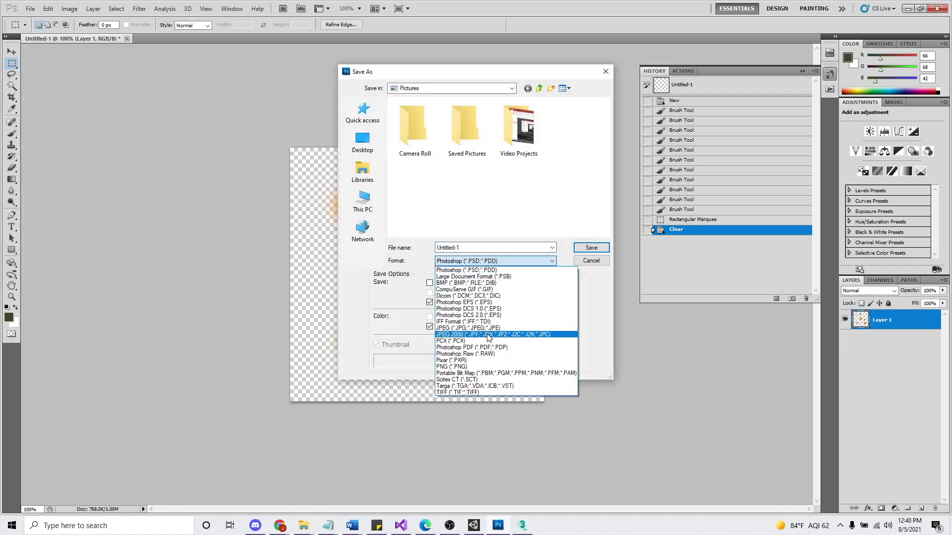
left_click(475, 367)
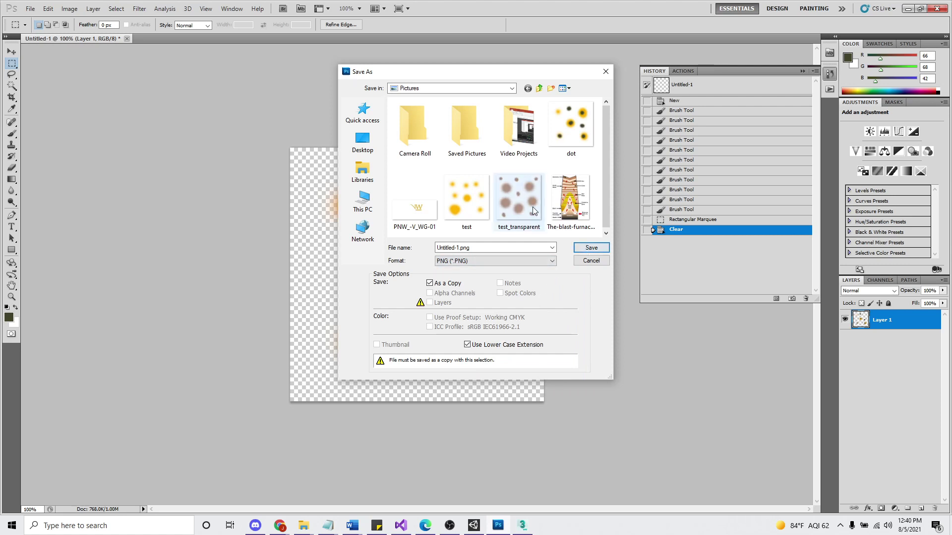
double_click(561, 131)
left_click(461, 199)
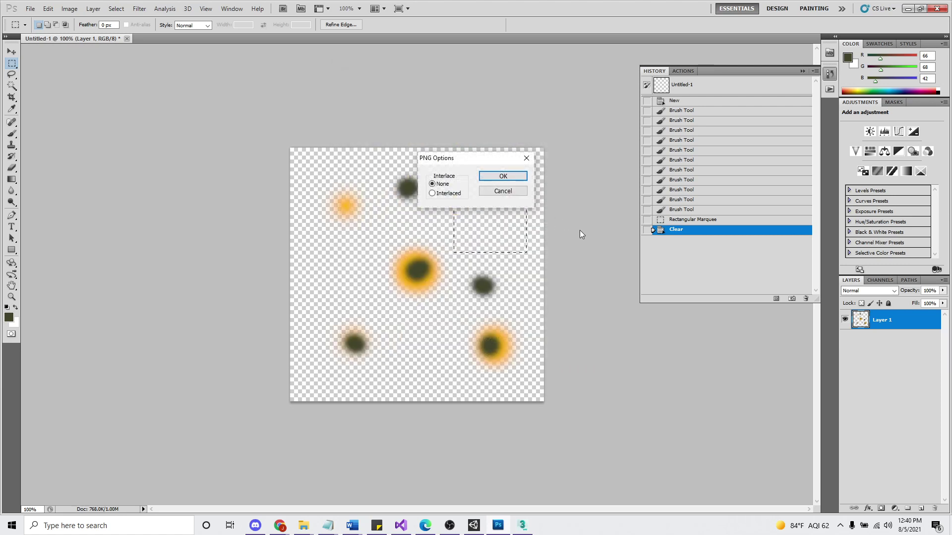
left_click(505, 176)
key("alt+Tab")
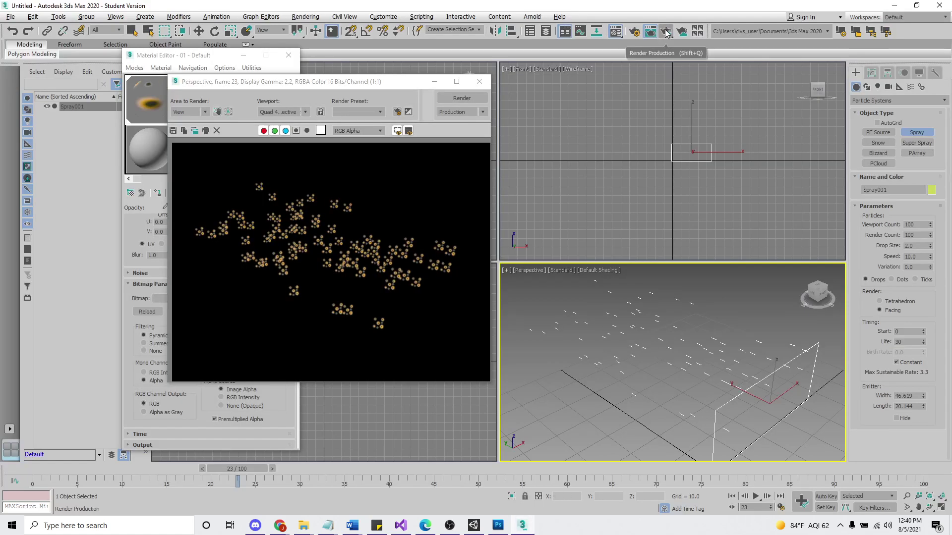
Re-render with the edited texture, set Spray001's Drop Size to 3.76, and close the render window
left_click(666, 33)
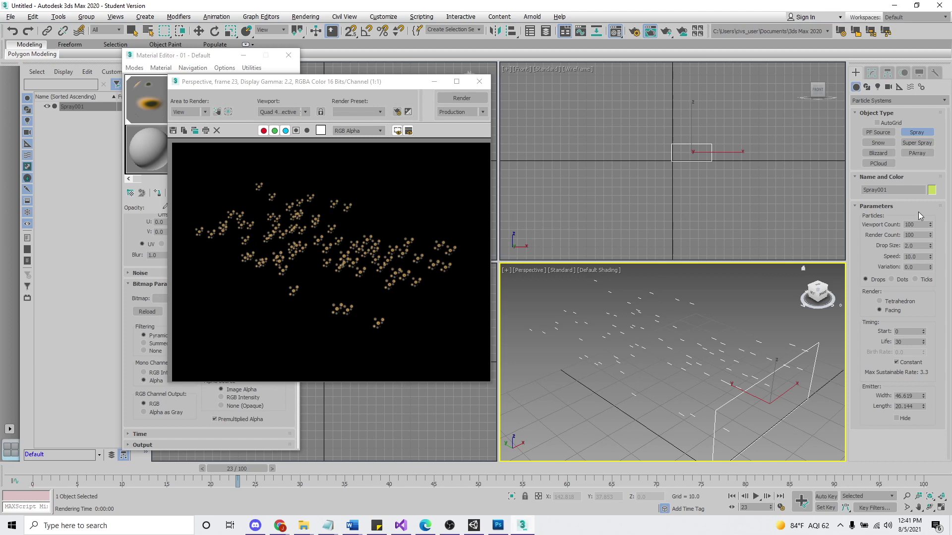
left_click_drag(930, 245, 931, 243)
left_click_drag(944, 108, 19, 239)
left_click_drag(24, 201, 16, 261)
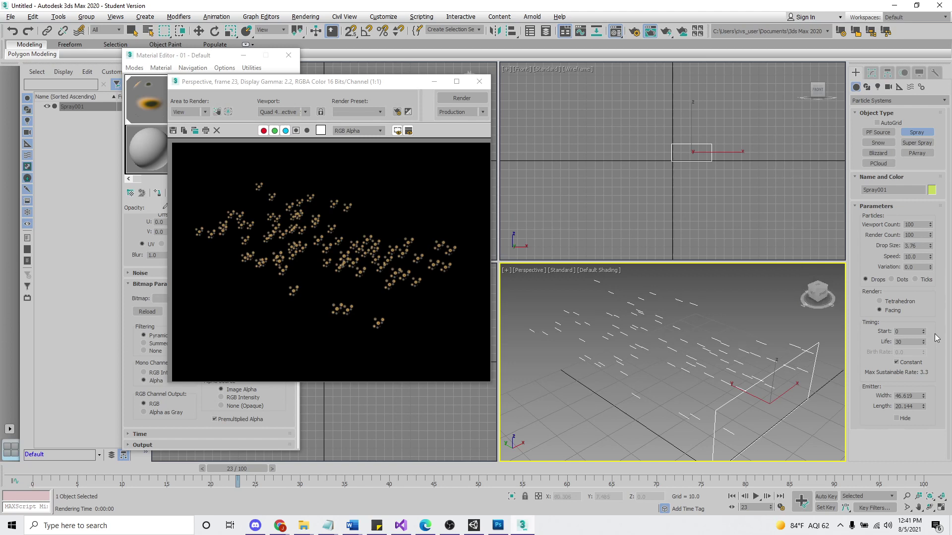
left_click(479, 83)
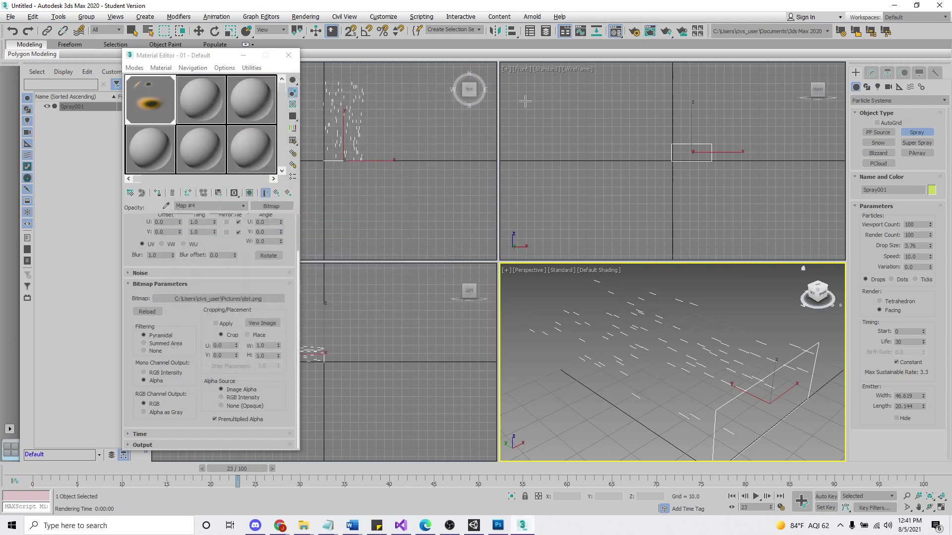
scroll(731, 344, "down", 4)
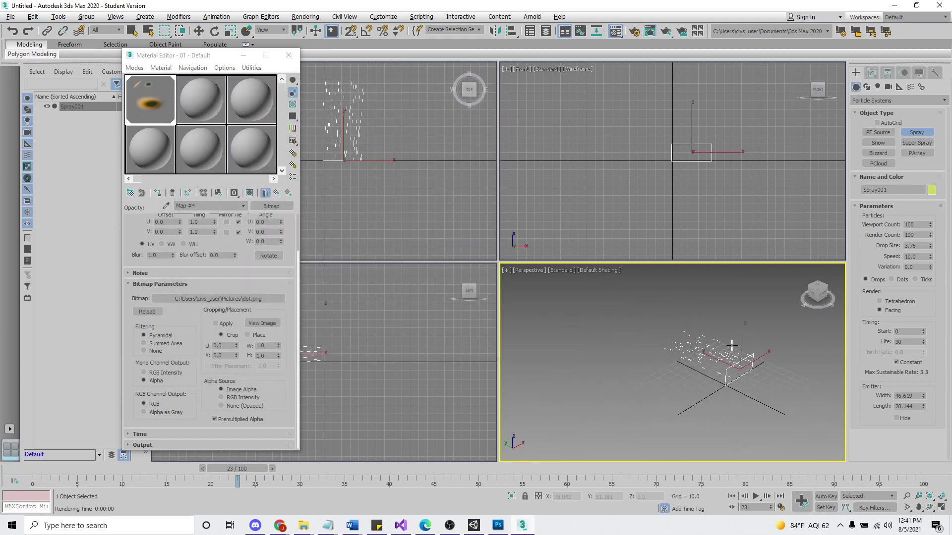
Add a Super Spray emitter, SuperSpray001, in the Perspective view and check it with a test render
left_click(919, 143)
left_click_drag(647, 409, 679, 305)
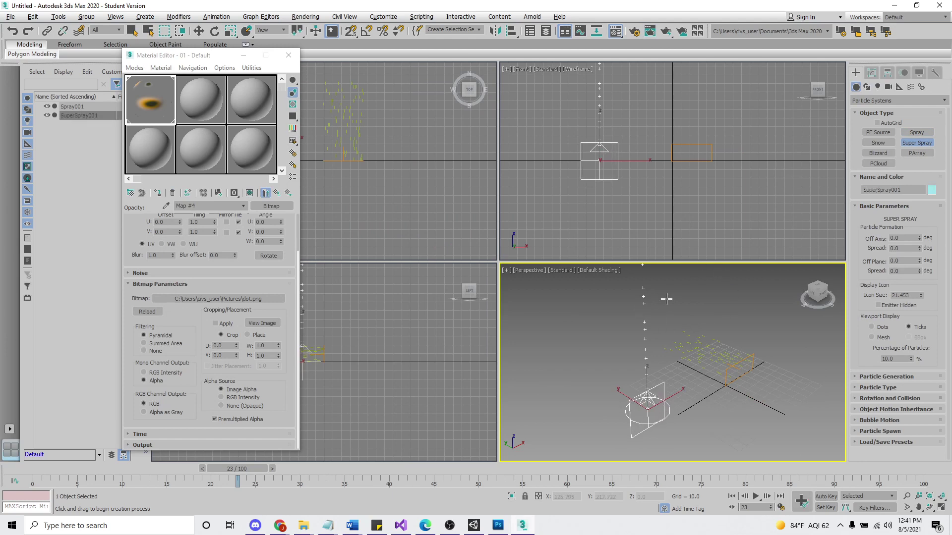
left_click(657, 35)
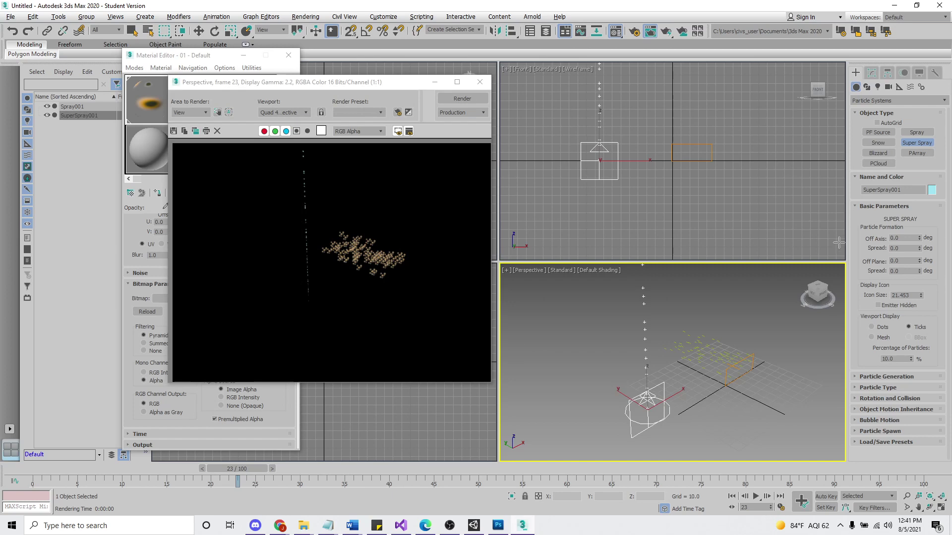
left_click(481, 83)
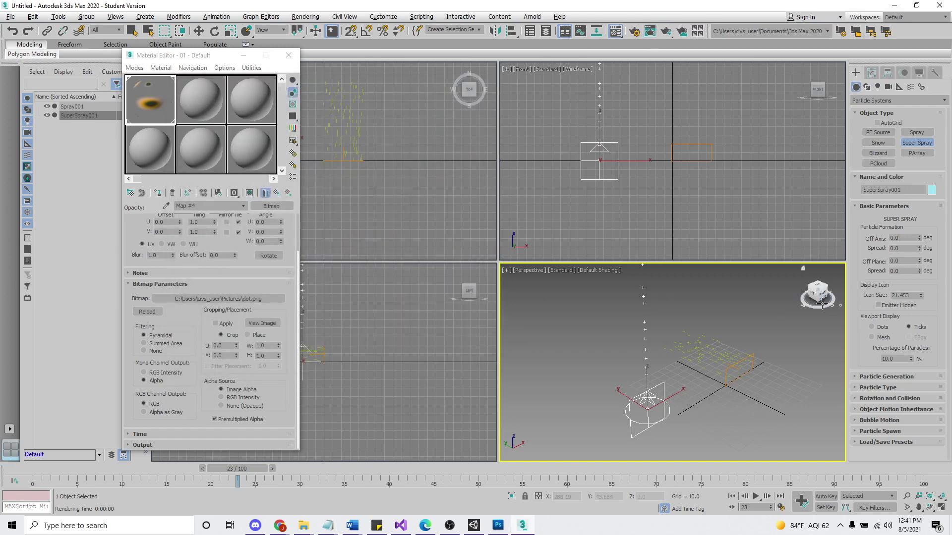
Set the SuperSpray particle type to Facing so particles always face the camera
left_click(854, 388)
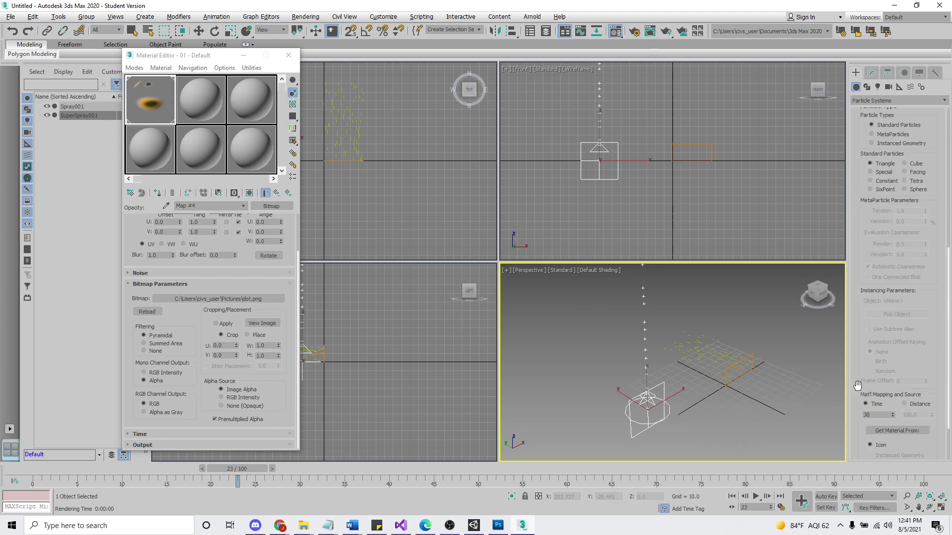
scroll(898, 376, "down", 5)
scroll(898, 373, "up", 2)
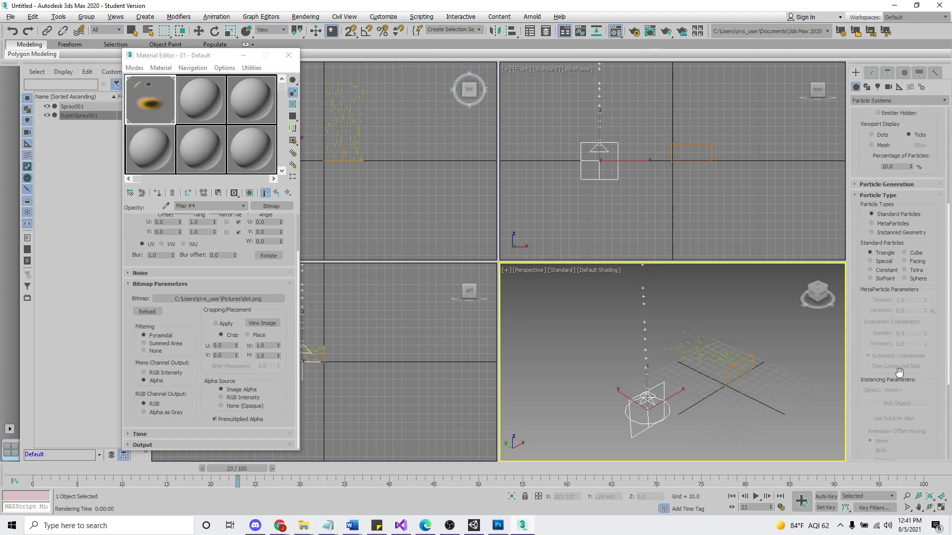
left_click(905, 262)
Render frame 23, bring the Material Editor forward, and re-render the scene
left_click(666, 34)
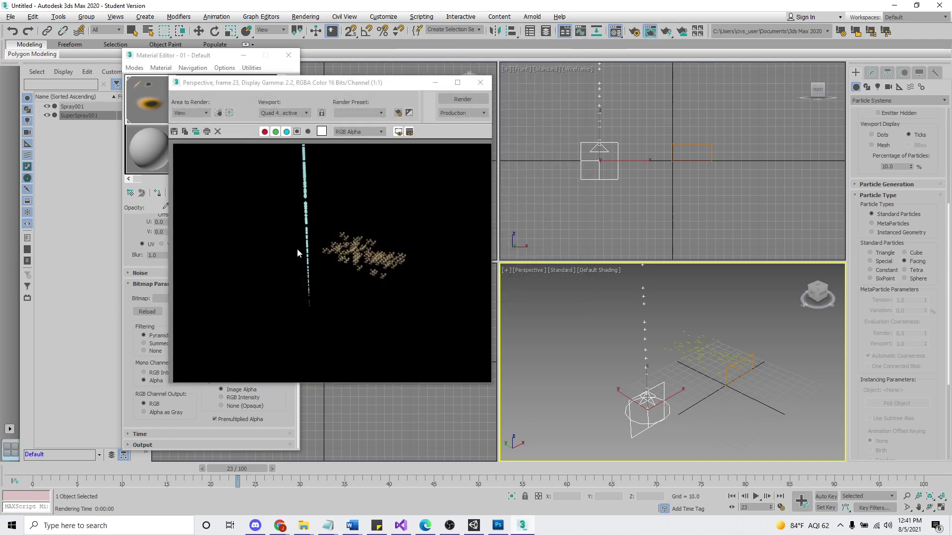
left_click(146, 101)
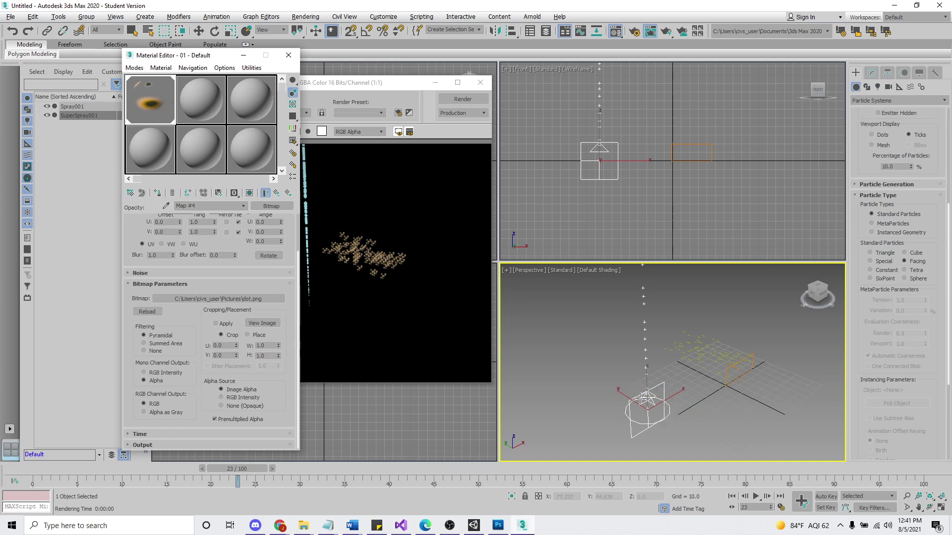
left_click(666, 31)
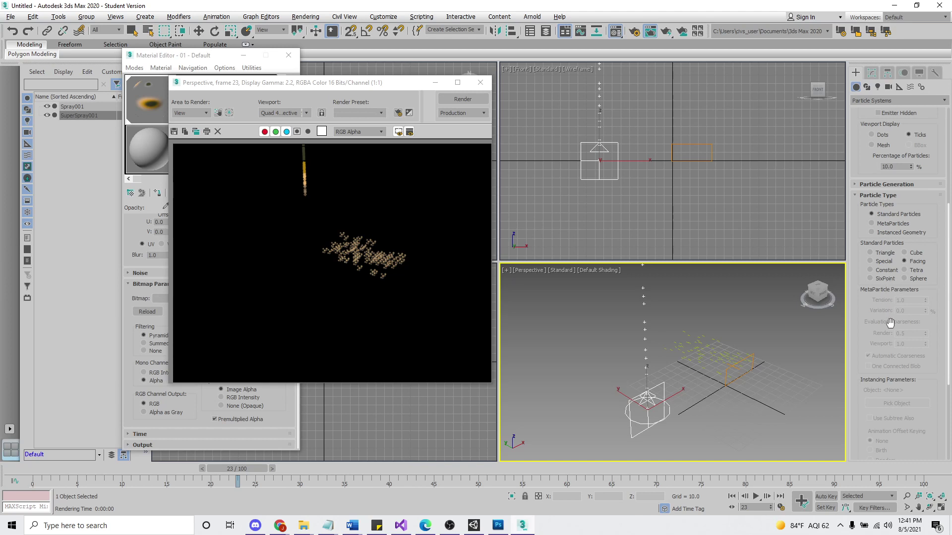
scroll(890, 323, "up", 3)
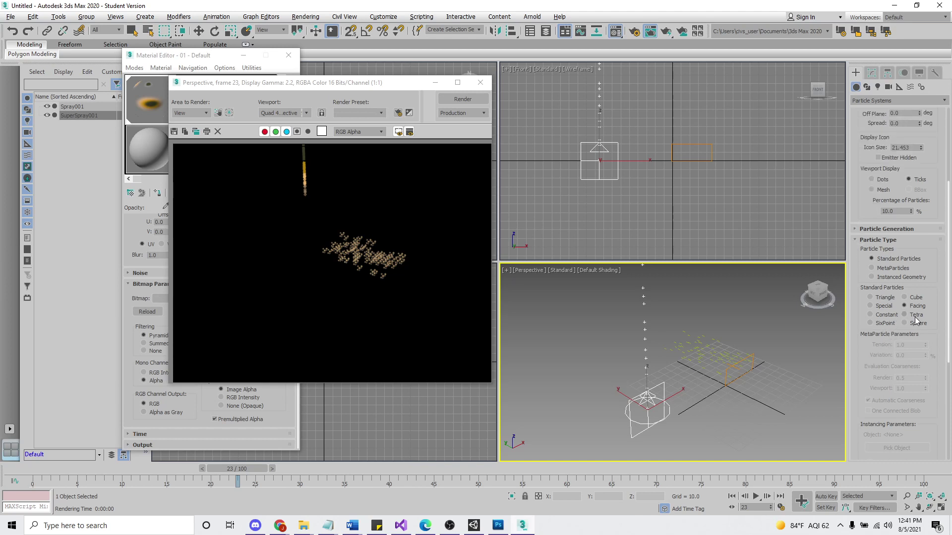
Make the SuperSpray emit Instanced Geometry and switch to Standard Primitives
left_click(871, 277)
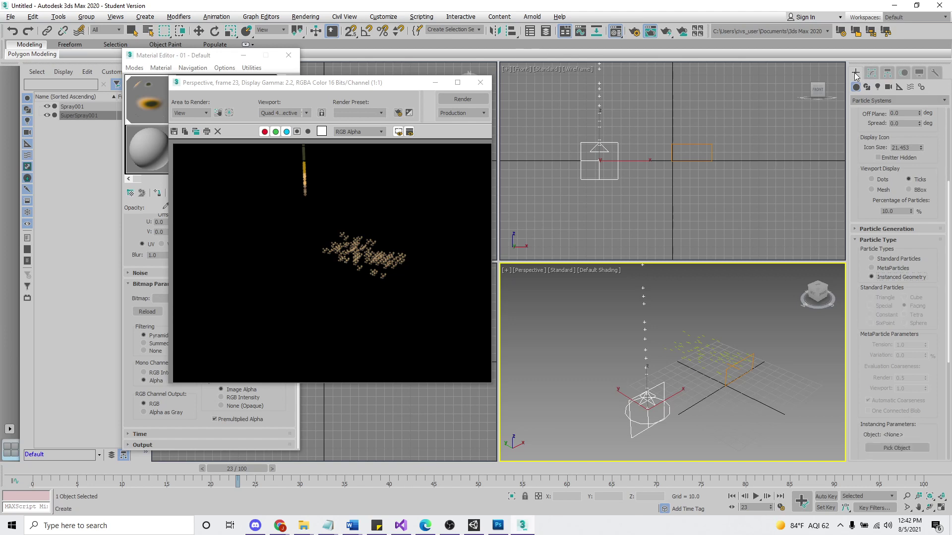
left_click(872, 100)
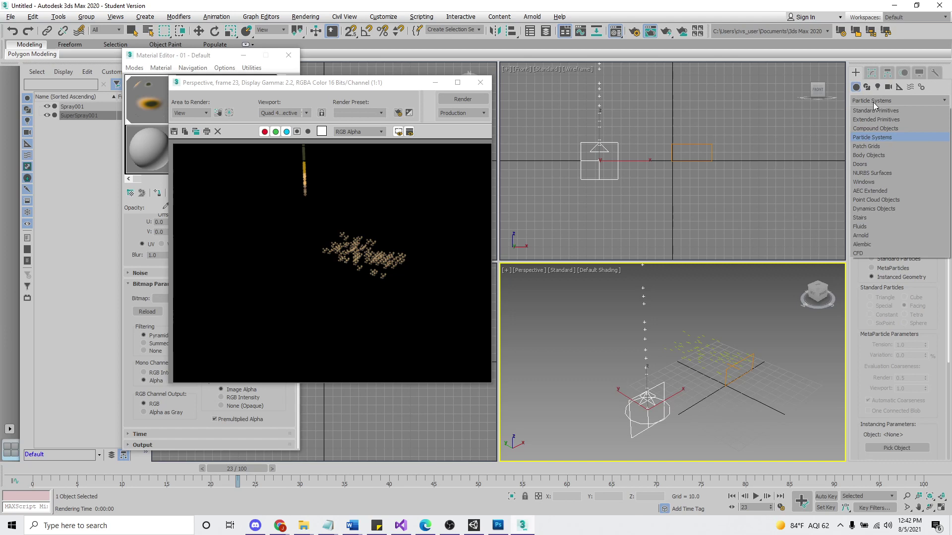
left_click(873, 111)
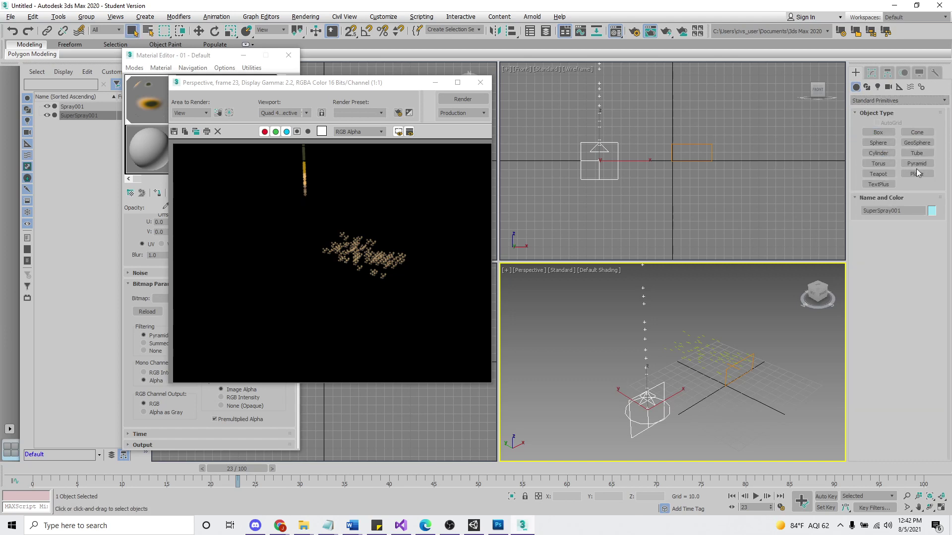
Create a 10 × 10 plane beside the emitter with 1 length and 1 width segment
left_click(920, 174)
left_click_drag(747, 119, 767, 137)
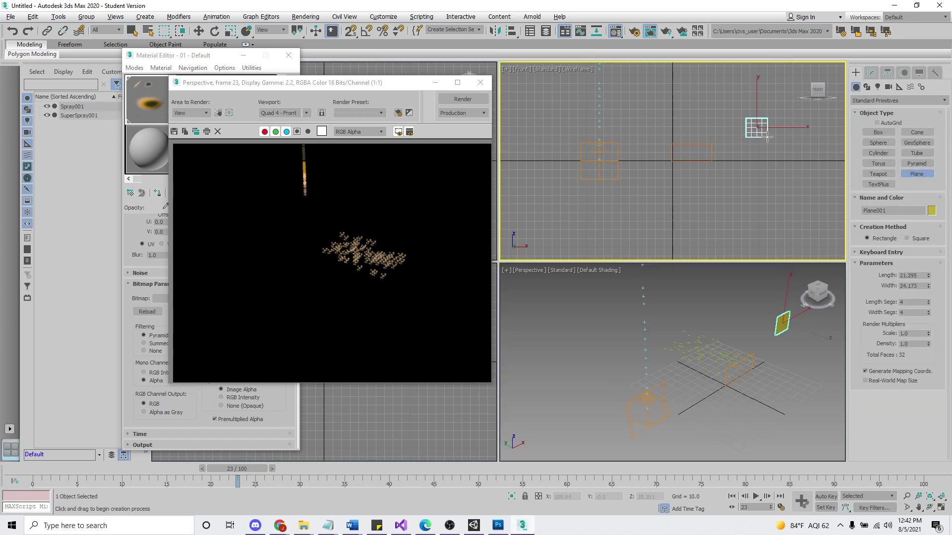
left_click(929, 304)
left_click(929, 315)
left_click(930, 315)
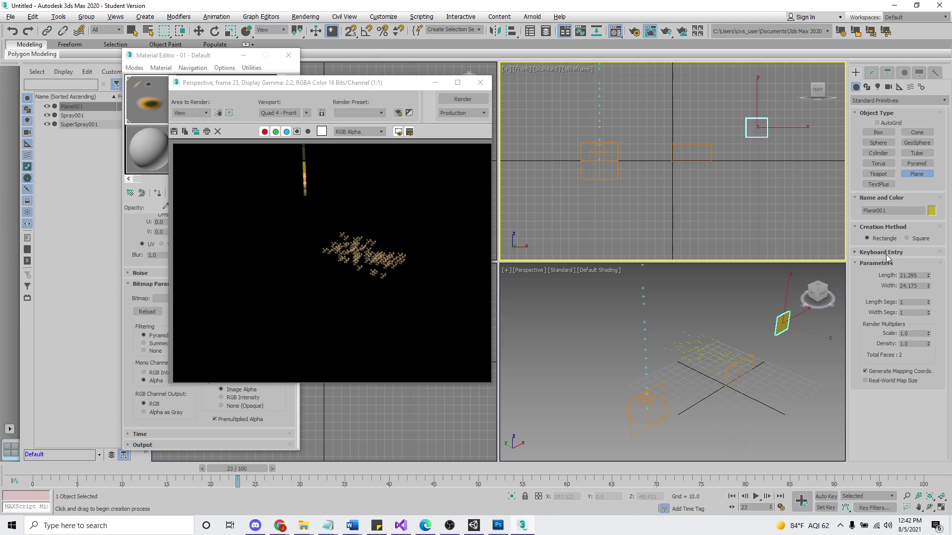
double_click(915, 276)
type("10")
key("Tab")
type("10")
key("Tab")
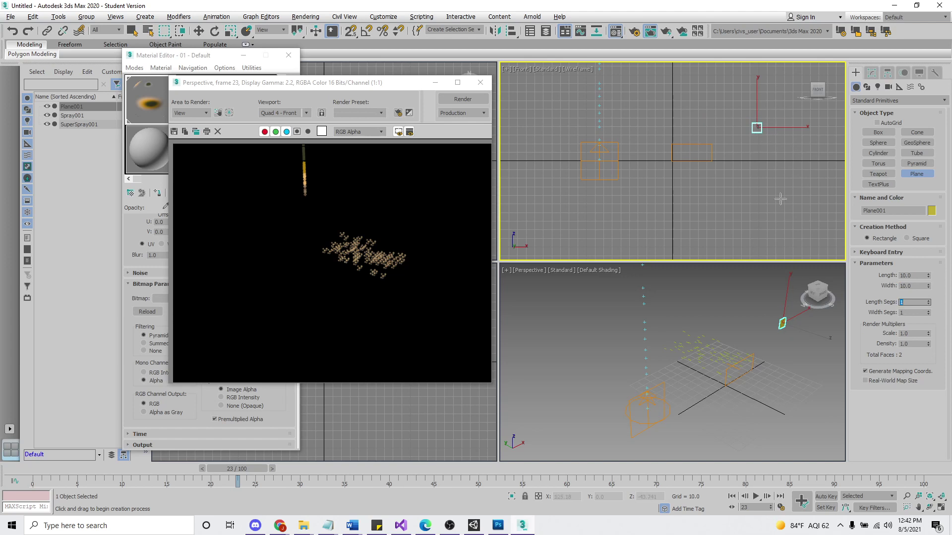
Select SuperSpray001 and show its parameters in the Modify panel
left_click(198, 31)
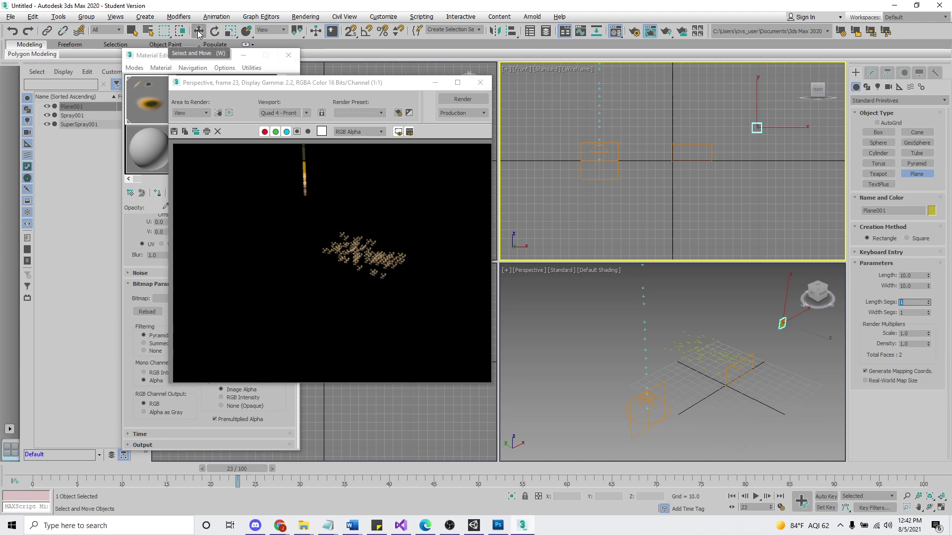
left_click(598, 158)
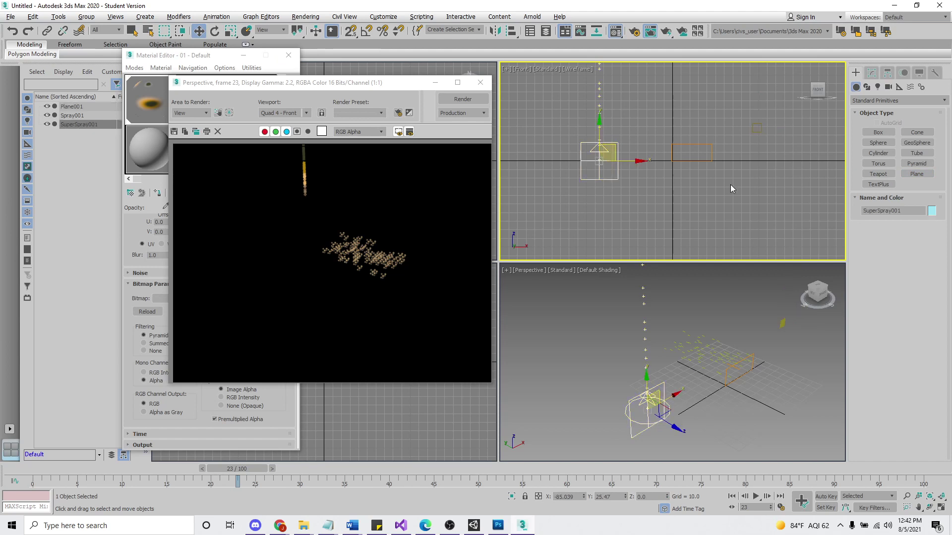
left_click(871, 73)
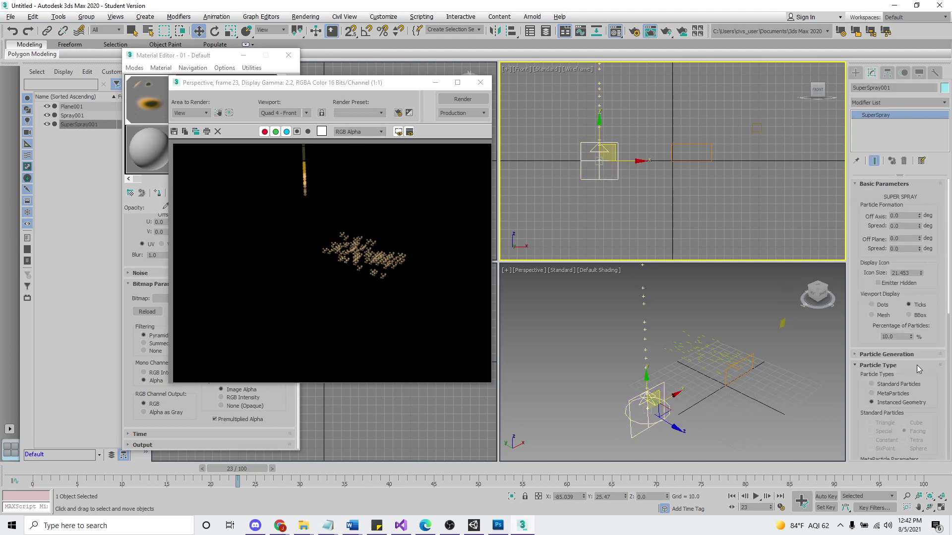
scroll(917, 372, "down", 3)
scroll(915, 379, "down", 2)
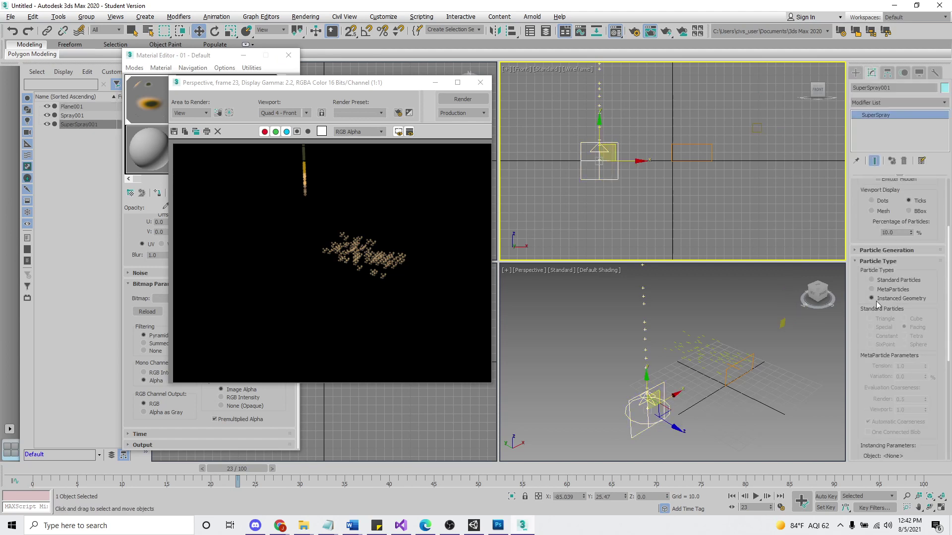
scroll(876, 301, "down", 4)
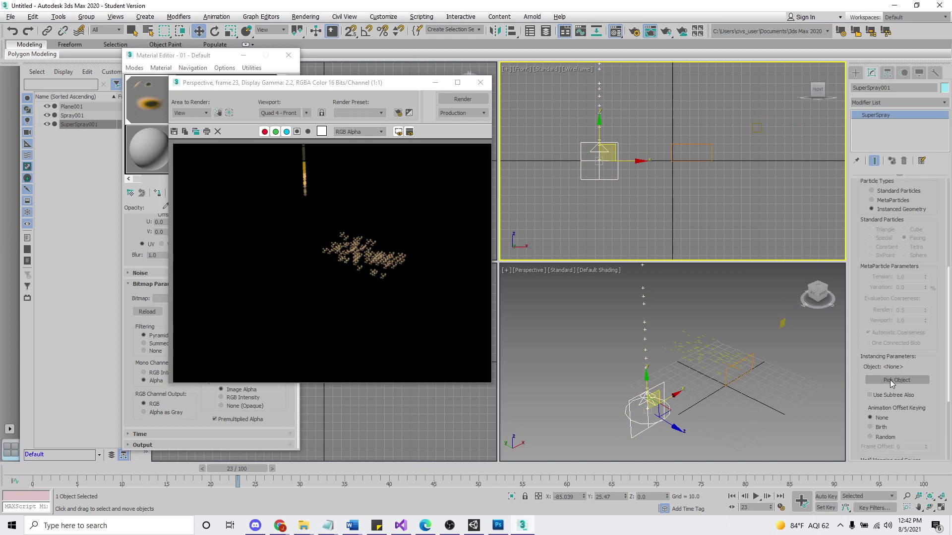
Use Plane001 as the instanced particle object and render the frame
left_click(891, 379)
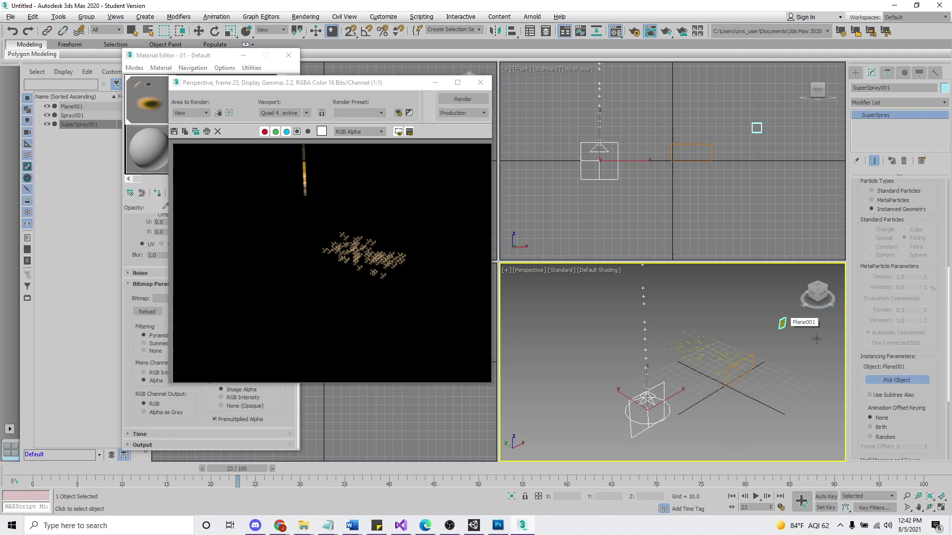
left_click(783, 323)
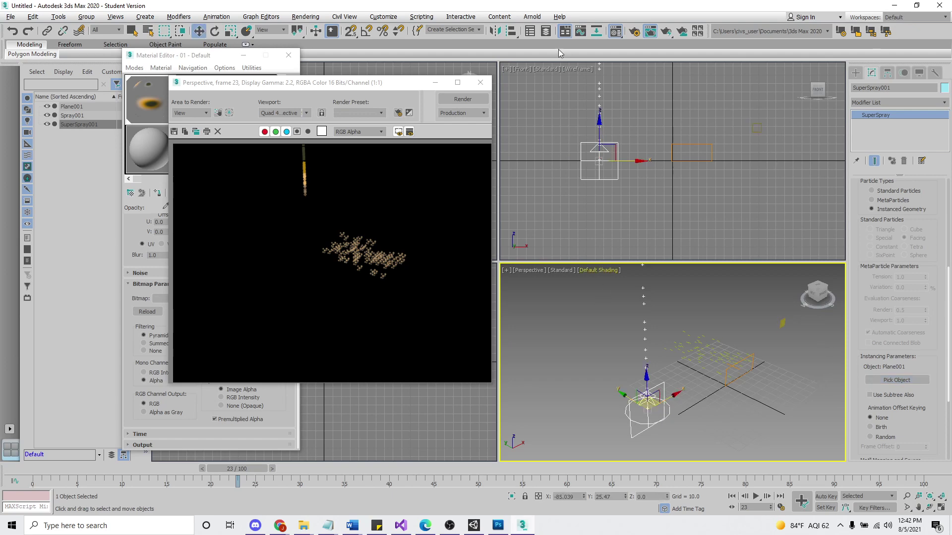
left_click(666, 32)
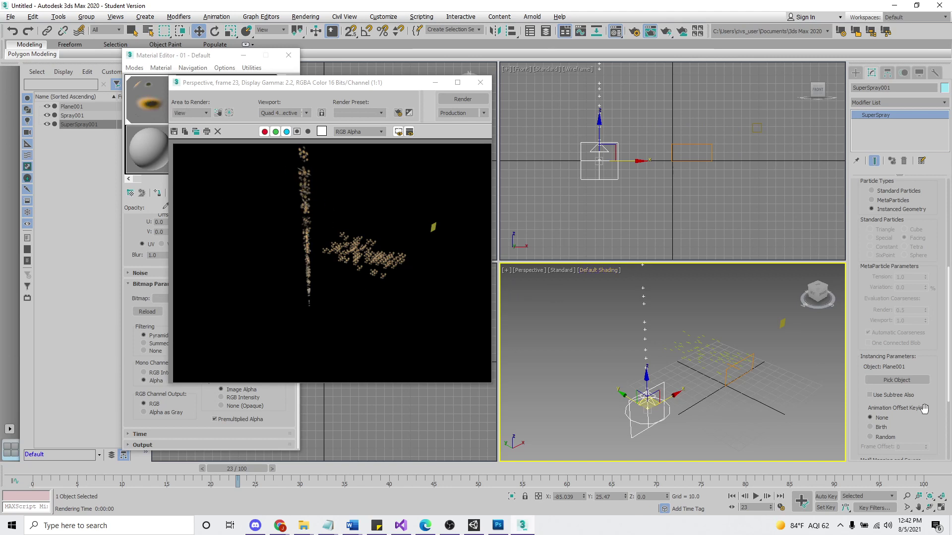
scroll(921, 409, "down", 5)
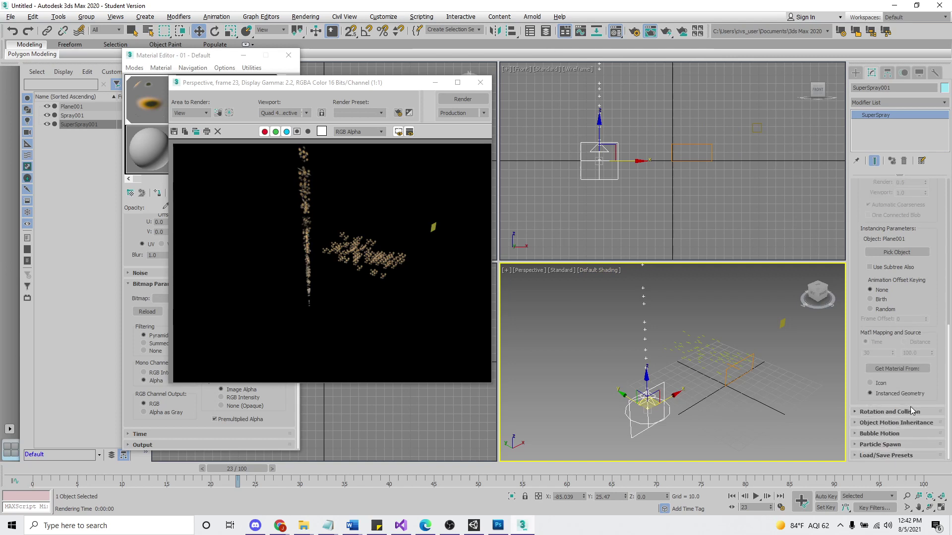
Expand Particle Generation and narrow the spray's off-axis spread
scroll(873, 385, "up", 4)
scroll(874, 385, "up", 8)
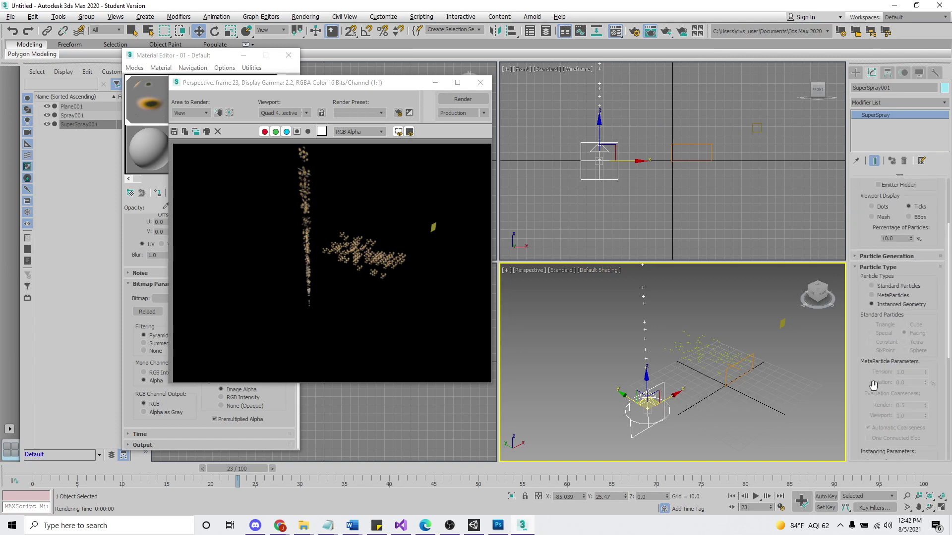
left_click(856, 346)
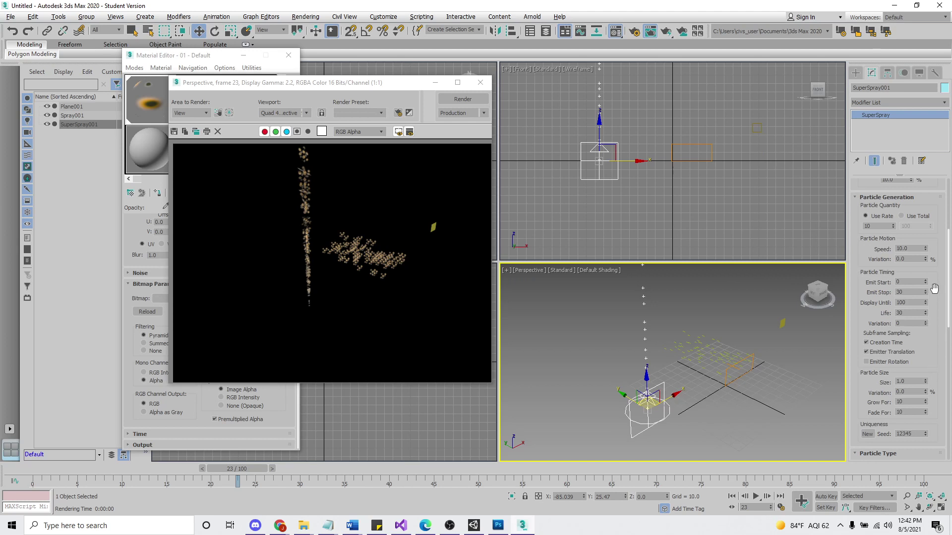
scroll(936, 279, "up", 6)
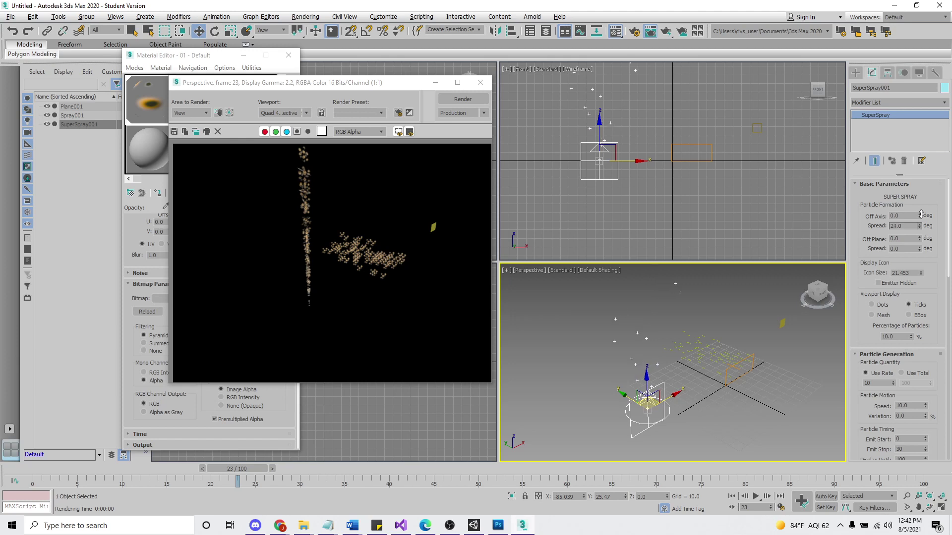
mouse_move(921, 214)
left_mouse_down()
mouse_move(923, 241)
mouse_move(923, 231)
left_mouse_up()
Tune the particle size down to 0.192, re-rendering after each change
scroll(927, 357, "down", 1)
scroll(928, 357, "down", 4)
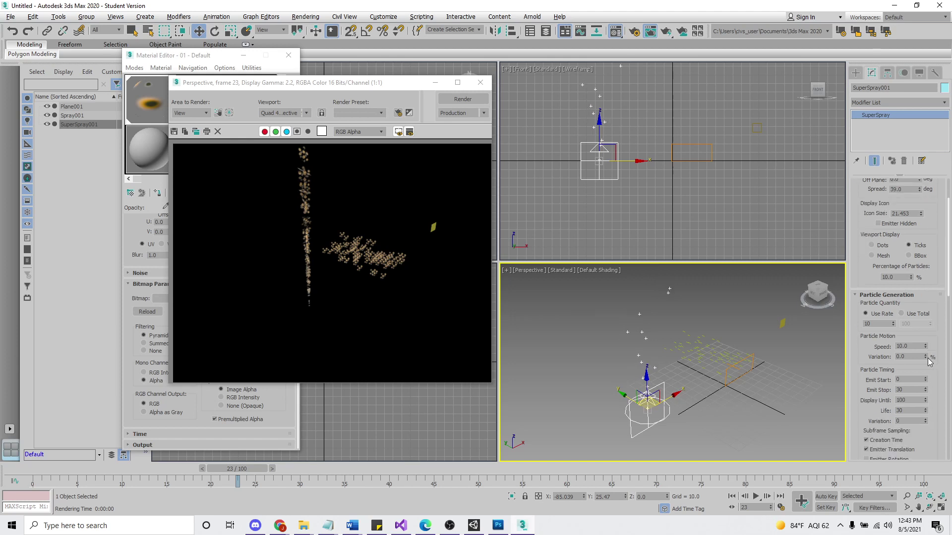
scroll(927, 358, "down", 1)
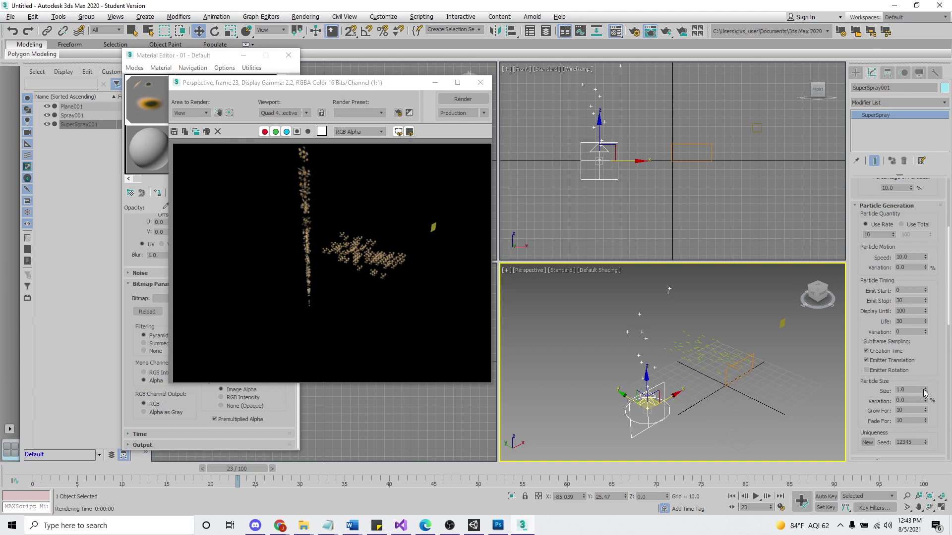
left_click_drag(927, 365, 940, 292)
left_click_drag(941, 88, 941, 86)
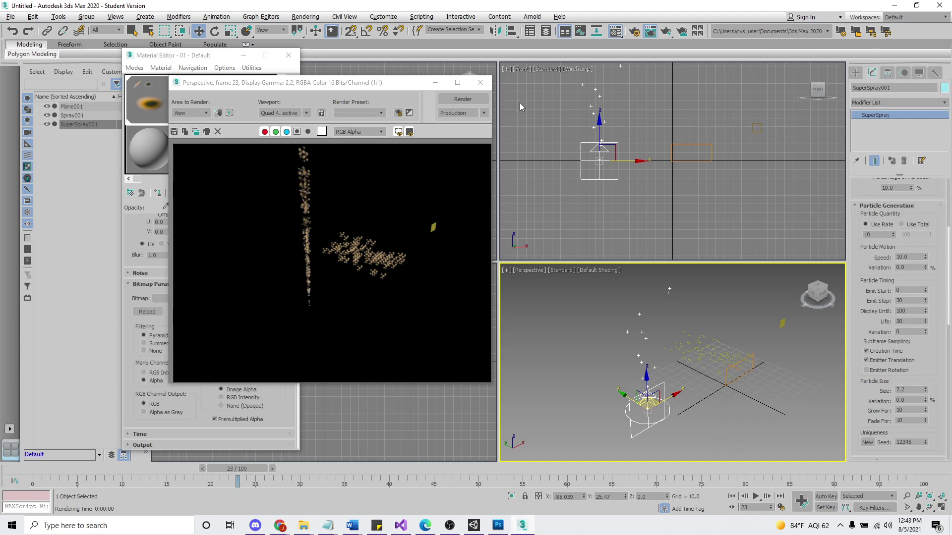
left_click(667, 34)
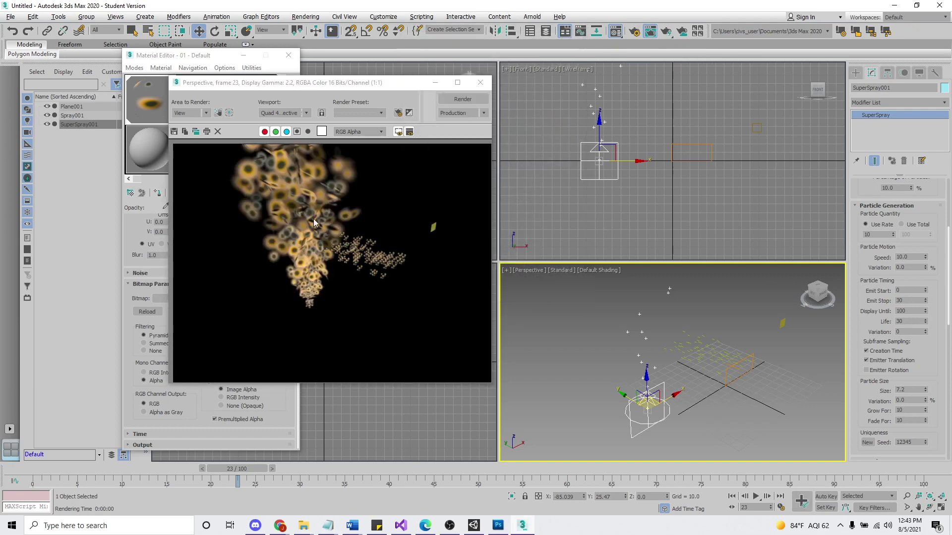
left_click_drag(925, 393, 930, 419)
left_click(666, 34)
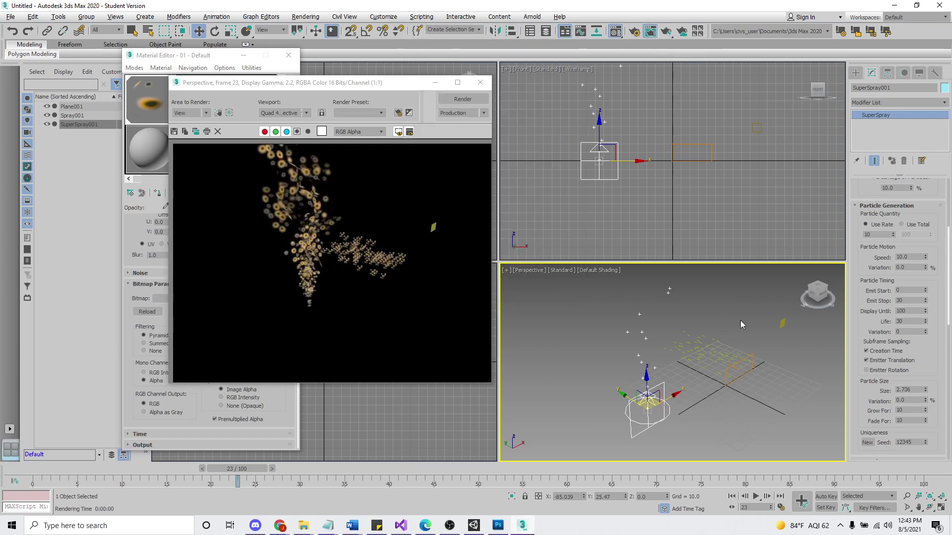
left_click_drag(926, 394, 924, 438)
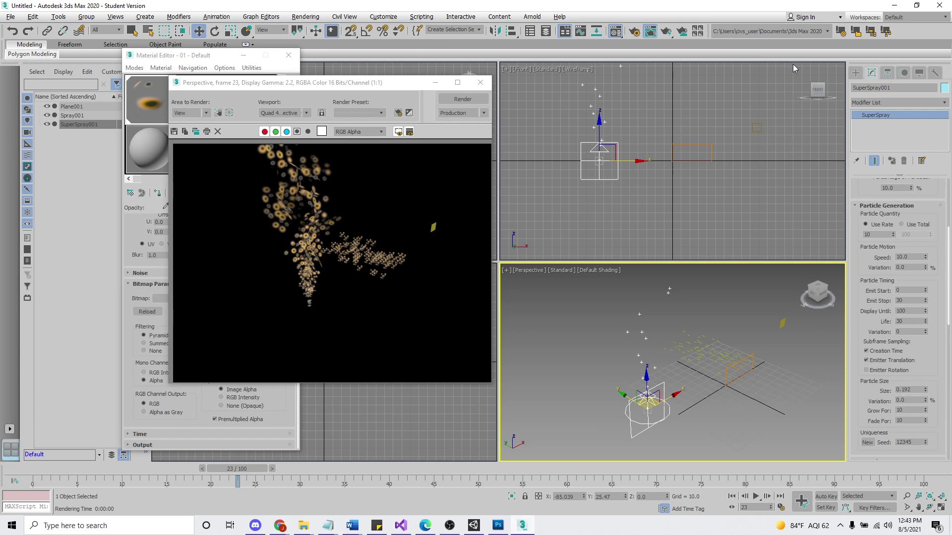
left_click(666, 31)
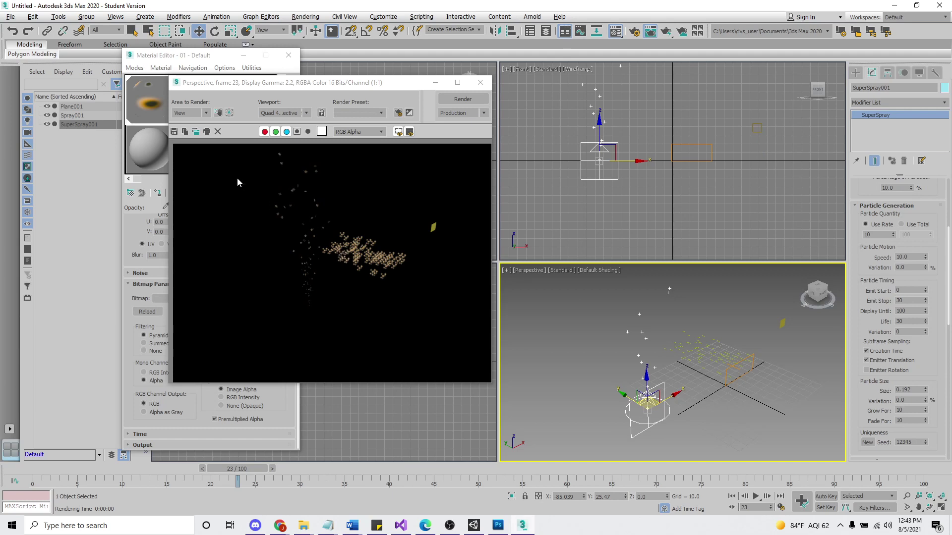
left_click(146, 103)
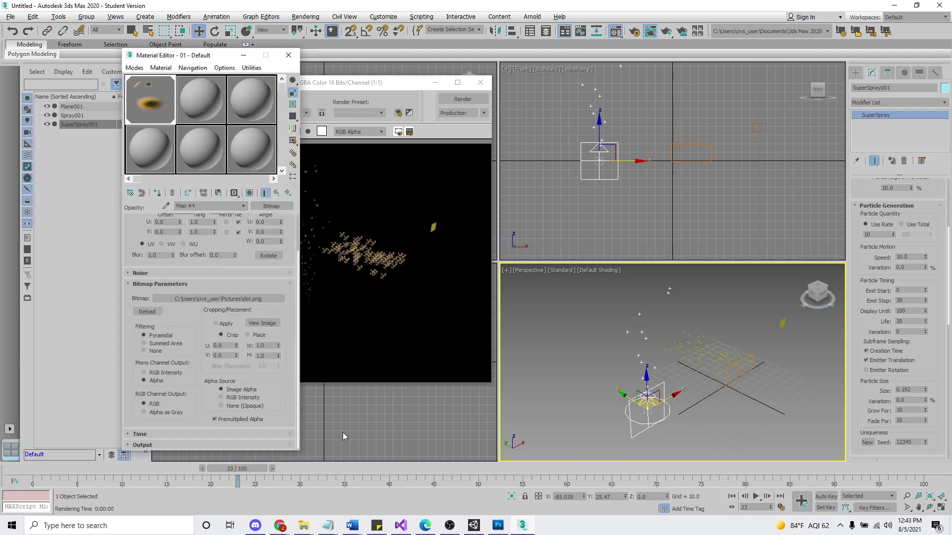
In Photoshop, set a new document's Background Contents to Transparent, then cancel without creating it
left_click(499, 529)
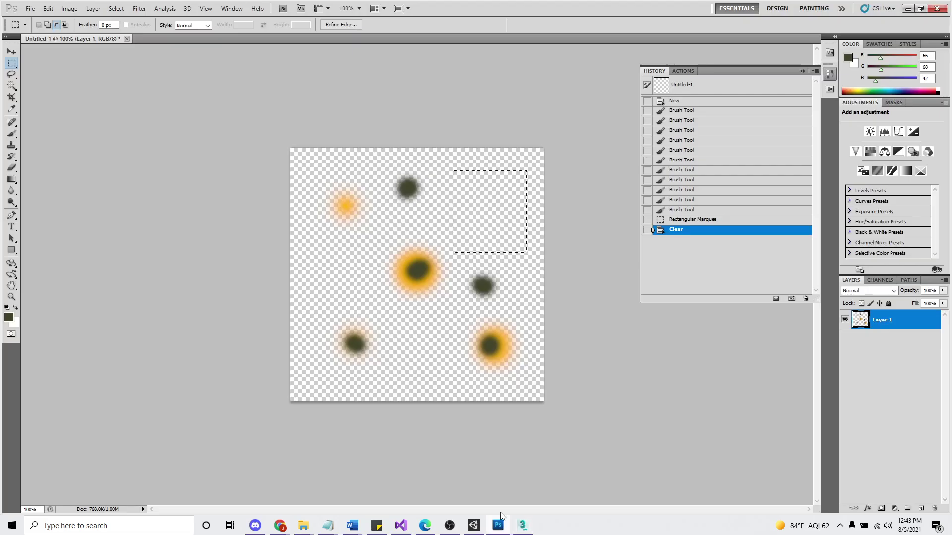
left_click(31, 9)
left_click(39, 19)
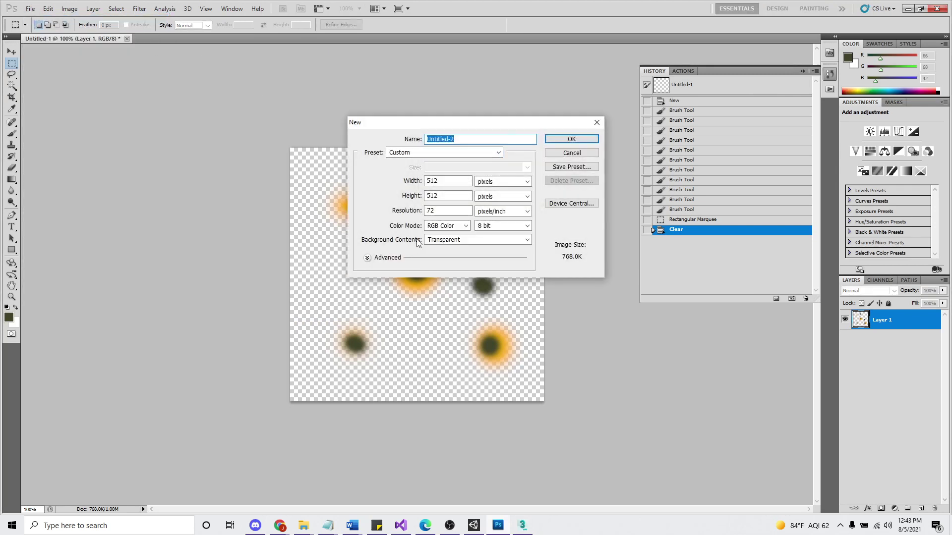
left_click(451, 240)
left_click(453, 249)
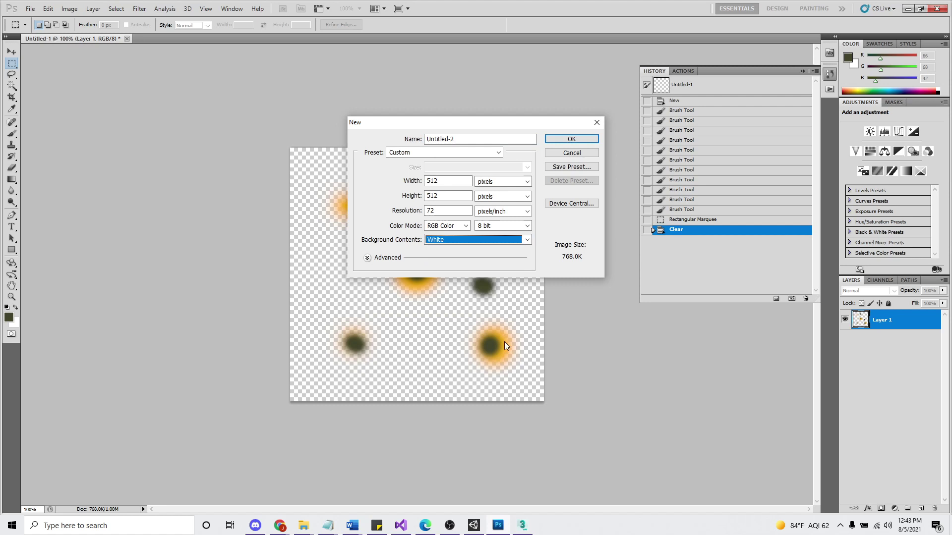
left_click(436, 240)
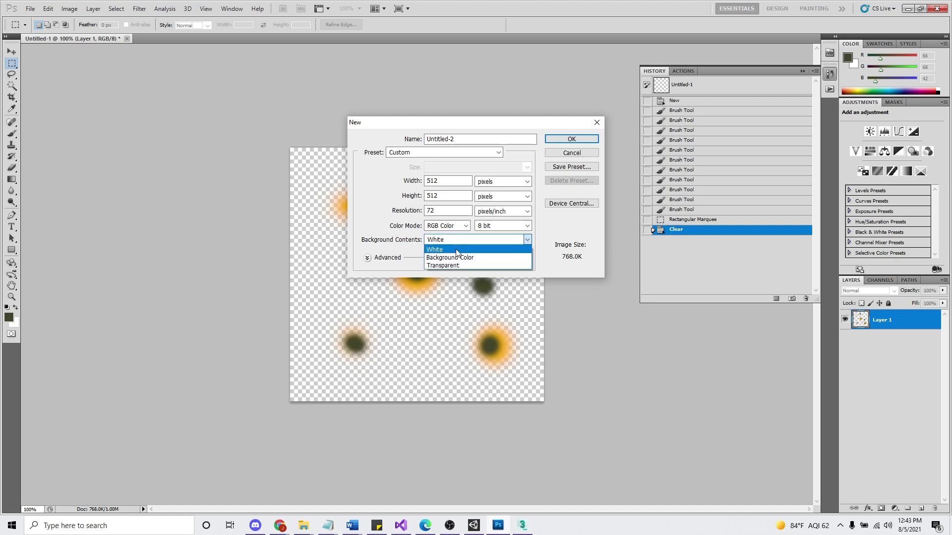
left_click(452, 265)
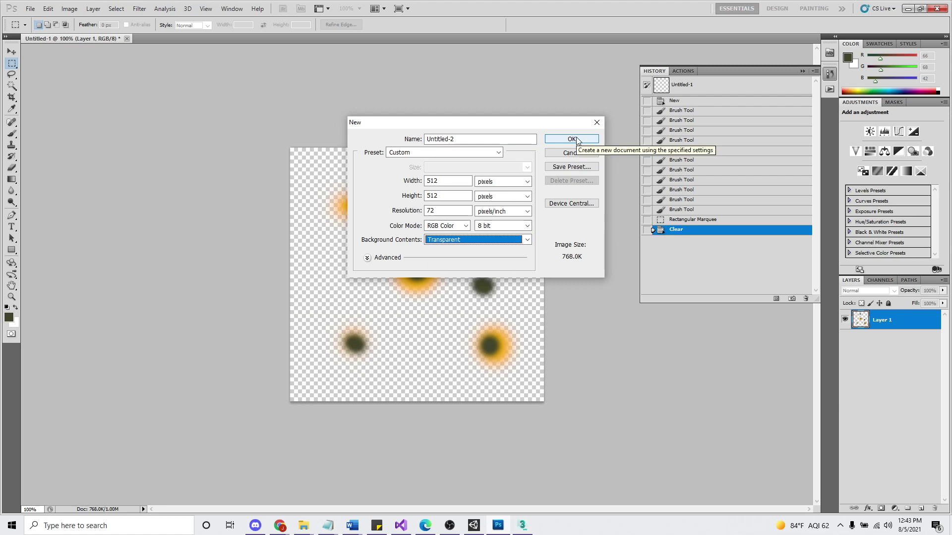
left_click(572, 153)
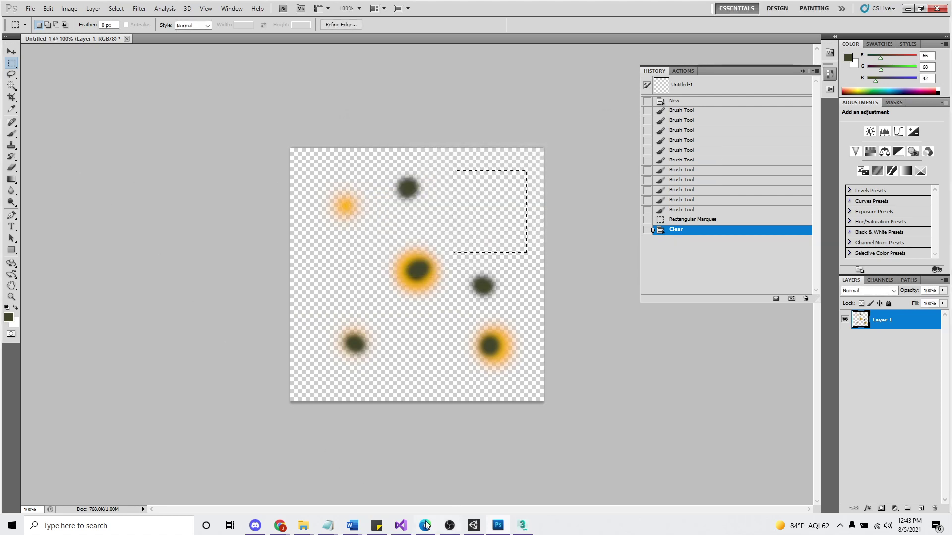
Bring the Chrome textures.com window forward on the texture page
left_click(279, 525)
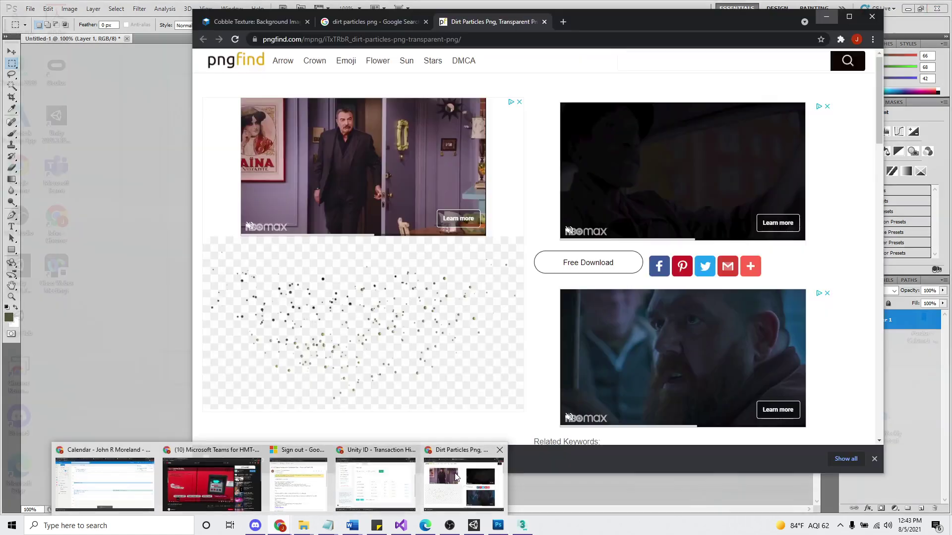
left_click(463, 482)
left_click(268, 22)
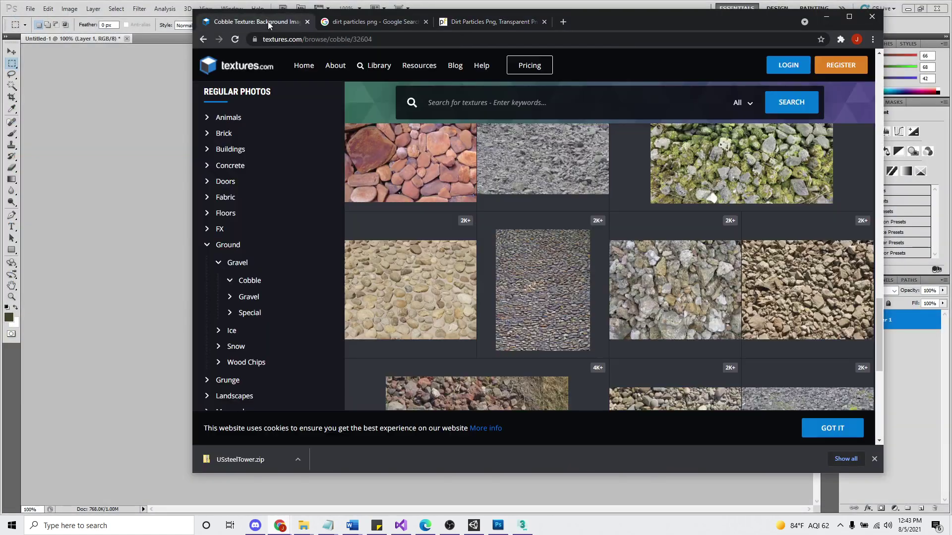
left_click(386, 40)
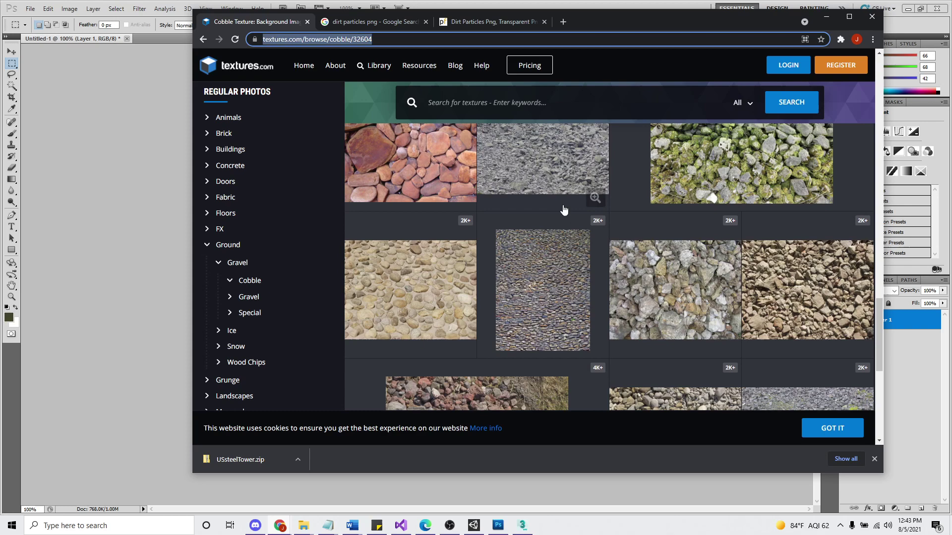
scroll(713, 273, "down", 4)
scroll(714, 272, "up", 3)
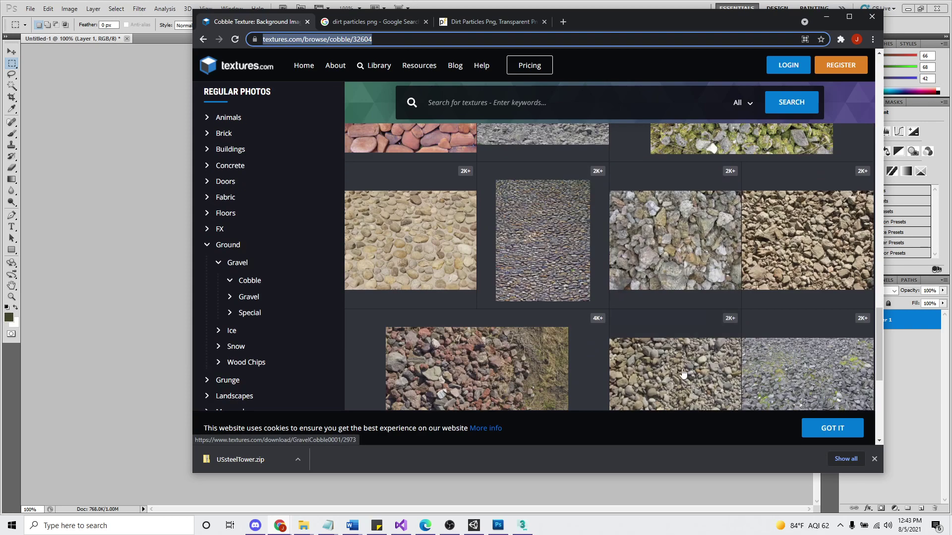
scroll(796, 228, "up", 3)
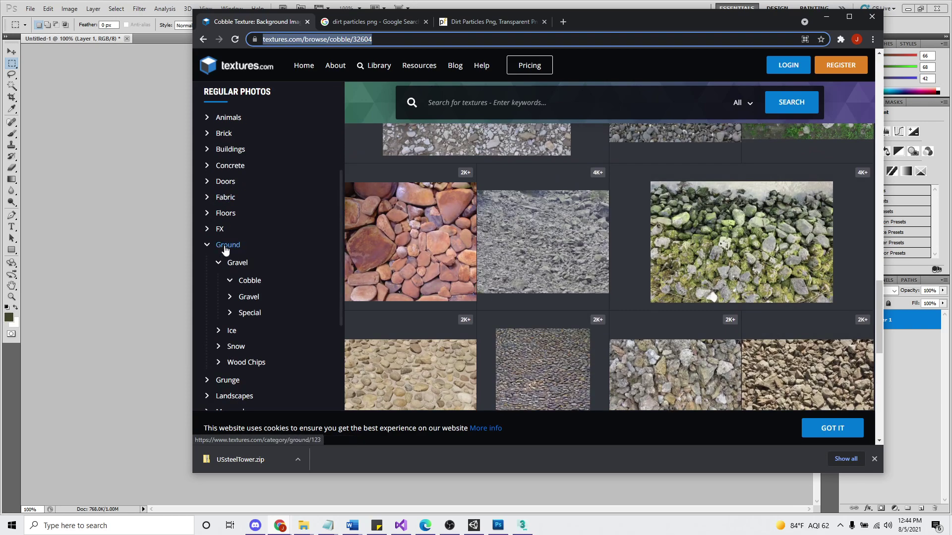
Browse the Gravel category and open the tan GRAVEL0029 texture
left_click(249, 297)
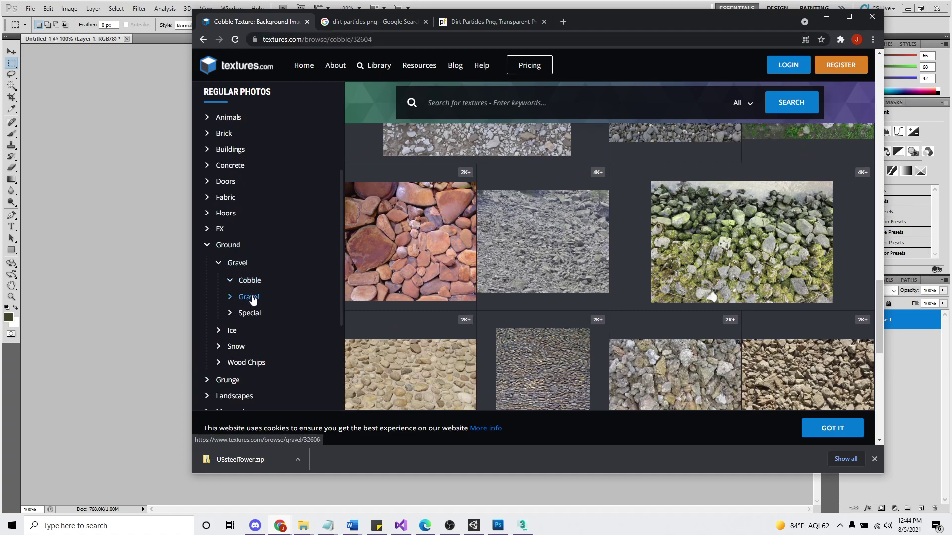
scroll(639, 322, "down", 6)
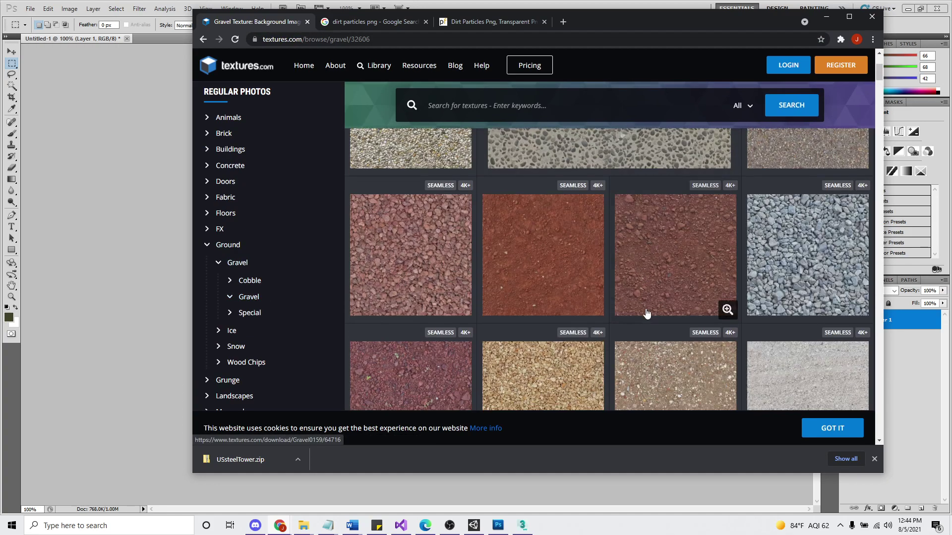
scroll(645, 347, "down", 3)
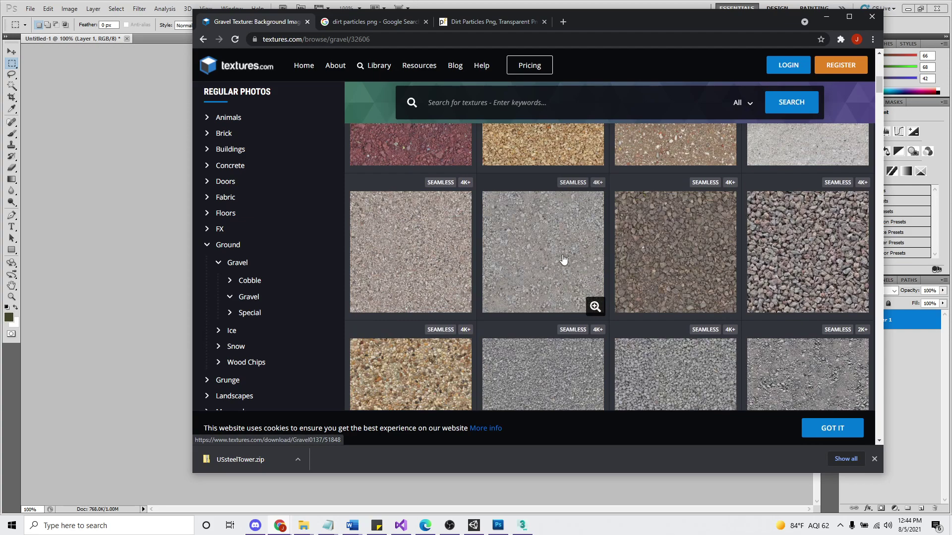
scroll(563, 259, "down", 10)
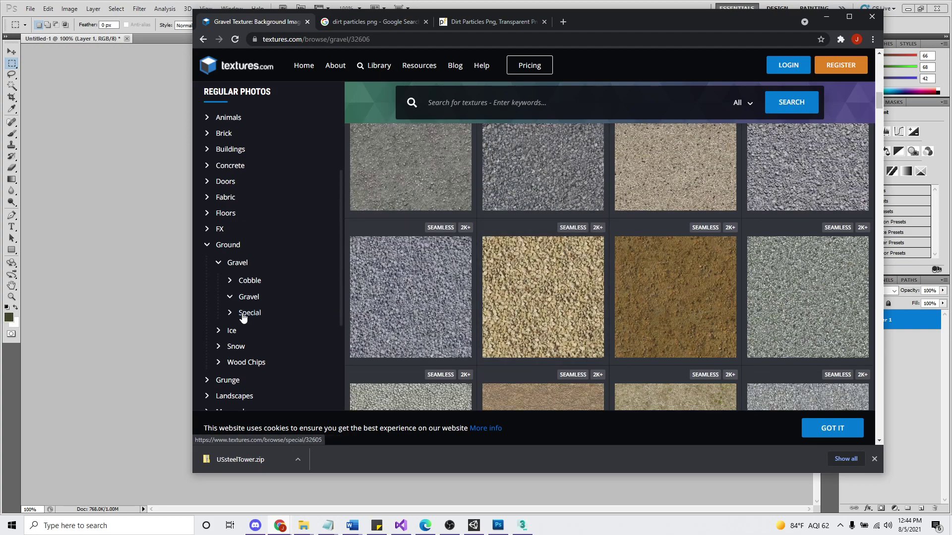
scroll(497, 292, "down", 3)
left_click(541, 165)
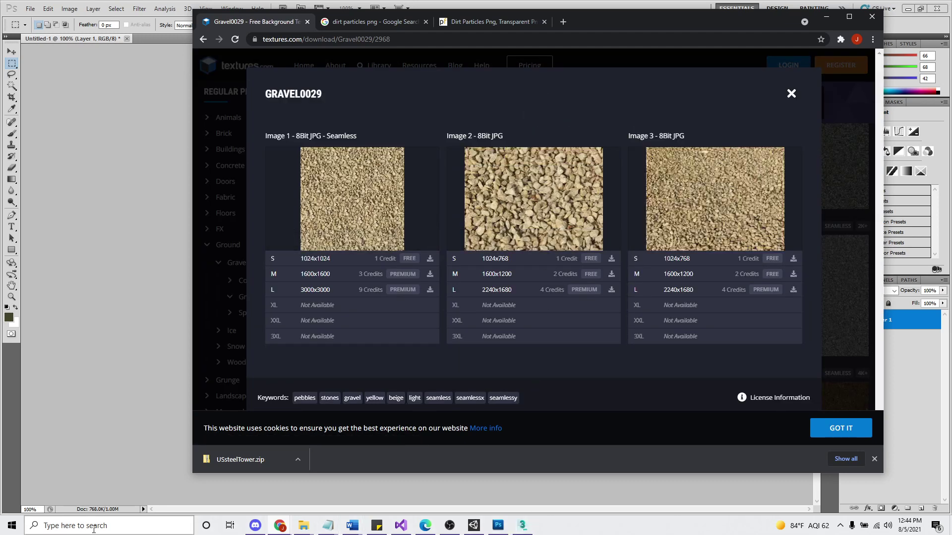
Launch the Snipping Tool and capture the GRAVEL0029 Image 2 photo
left_click(9, 526)
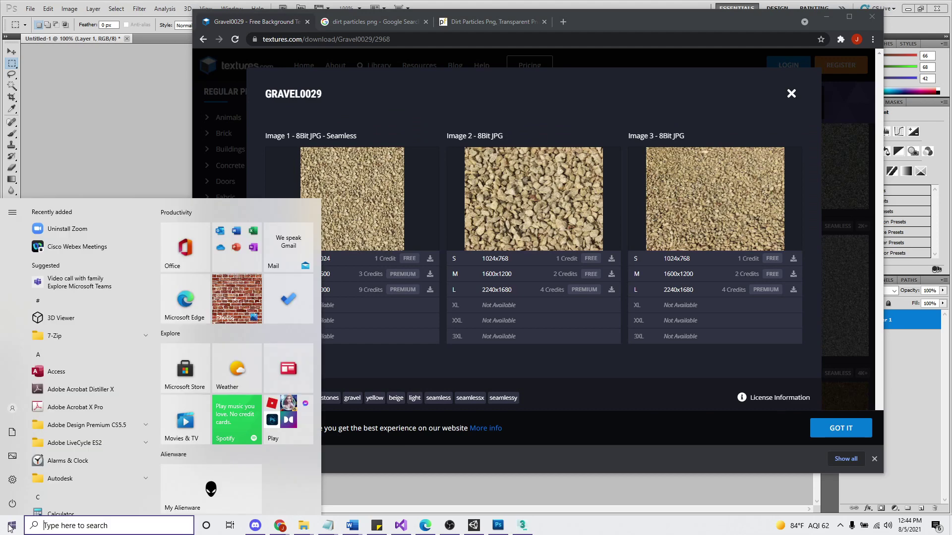
type("snip")
key("Return")
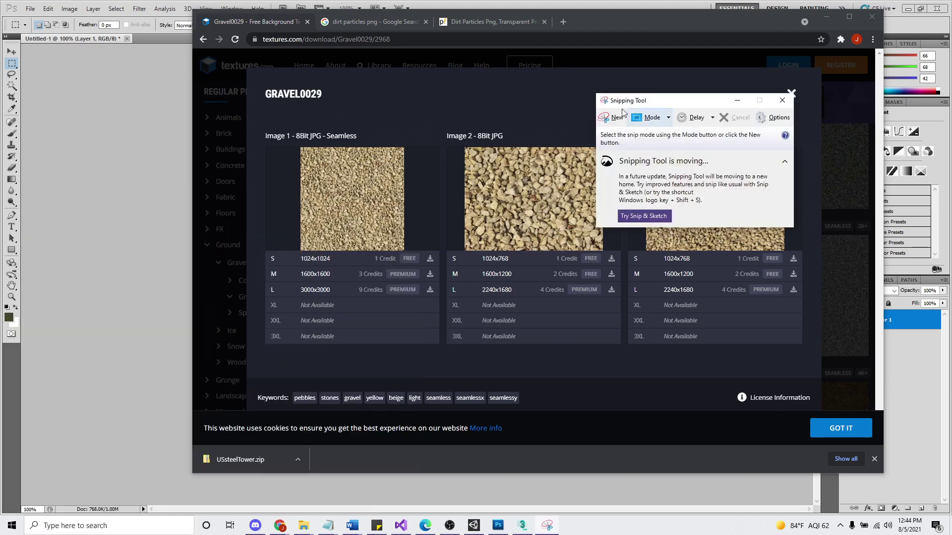
left_click(621, 115)
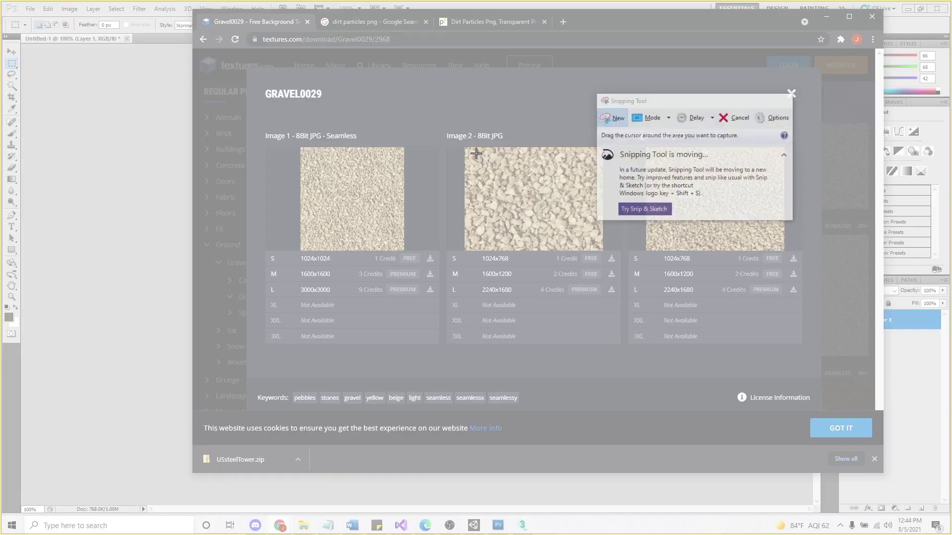
left_click_drag(476, 153, 586, 246)
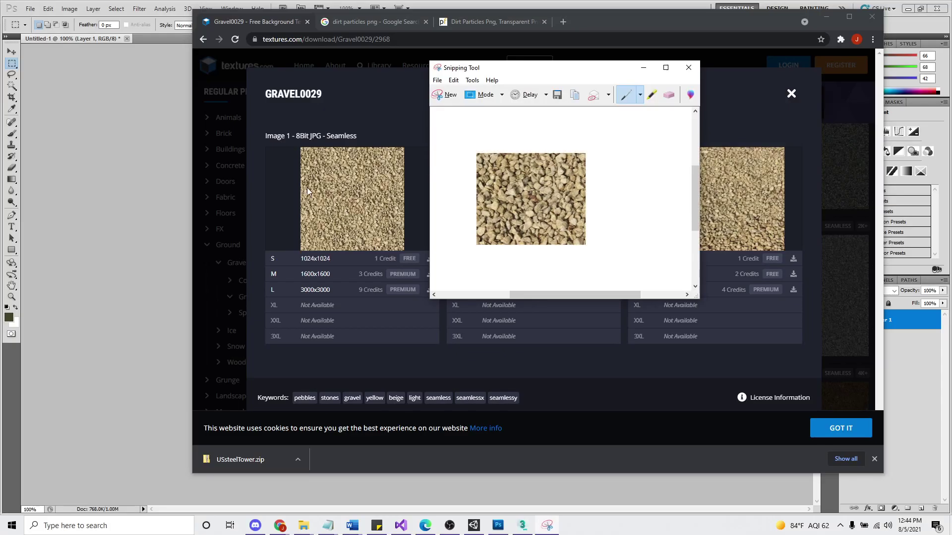
Clear the selection and move the pasted gravel patch to the top-left corner
left_click(79, 91)
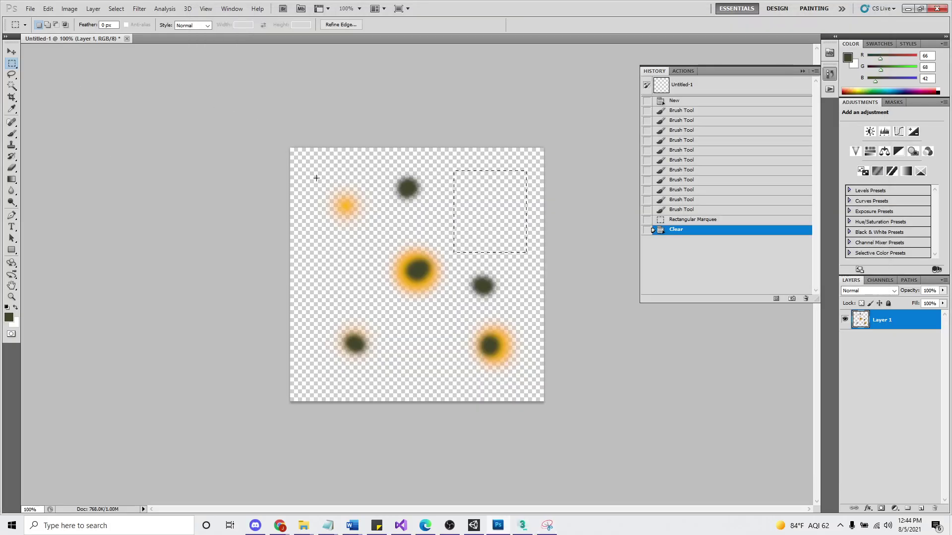
left_click(226, 154)
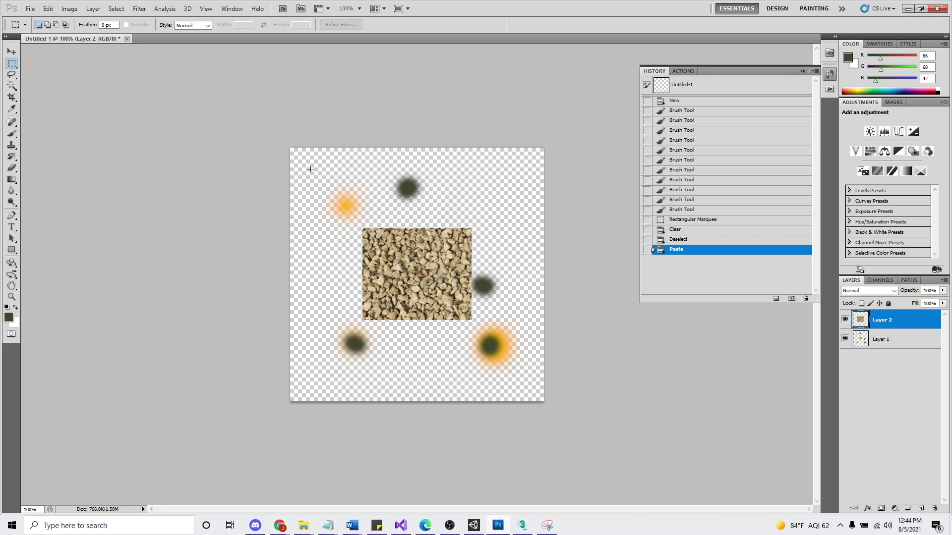
left_click(11, 51)
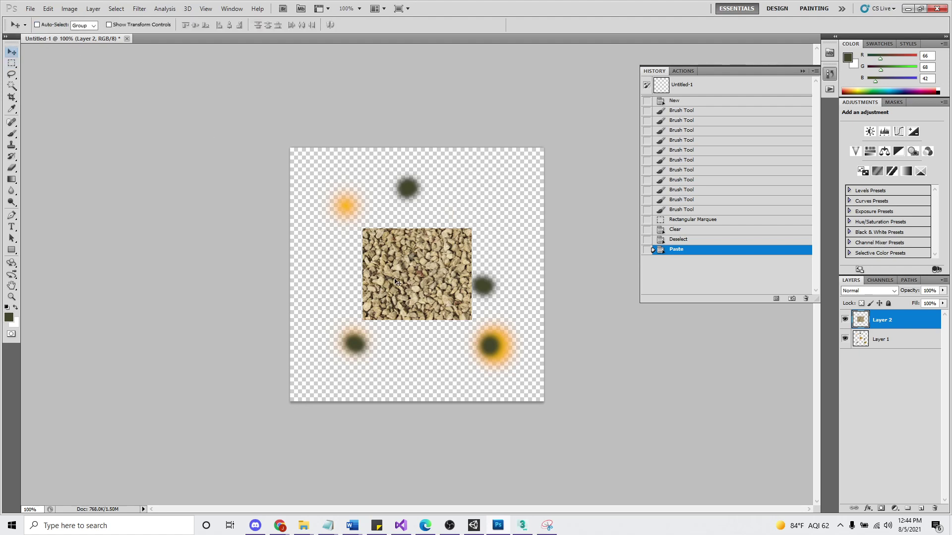
left_click_drag(394, 280, 326, 205)
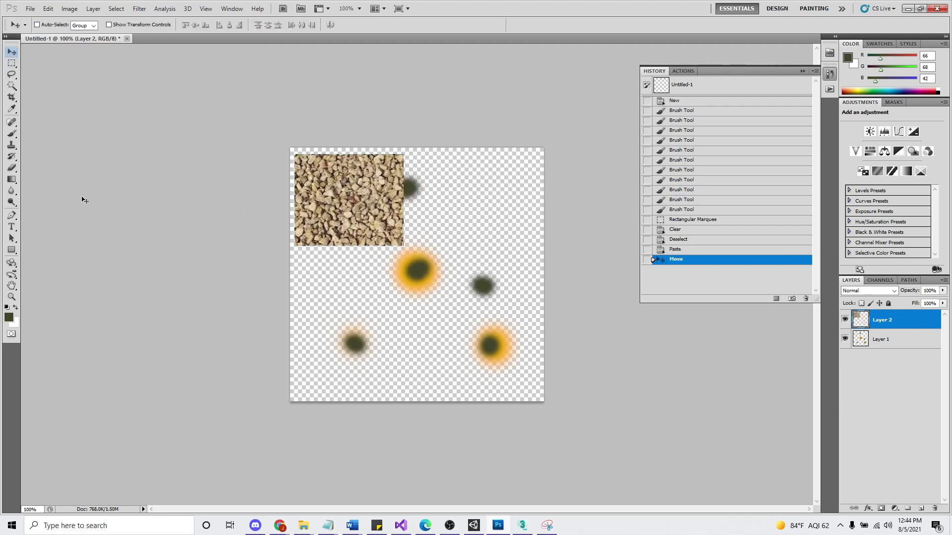
Choose the Clone Stamp tool with a 29 px brush
left_click(11, 169)
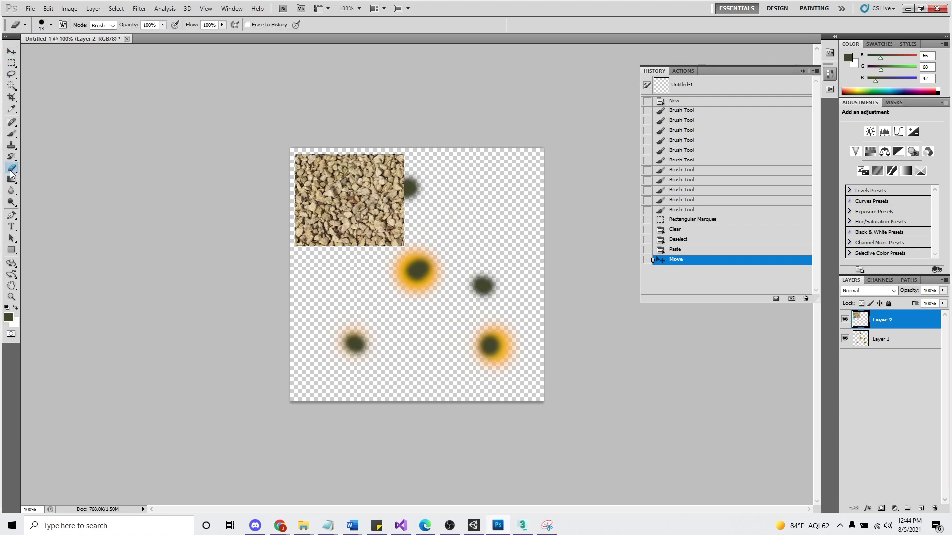
left_click(12, 183)
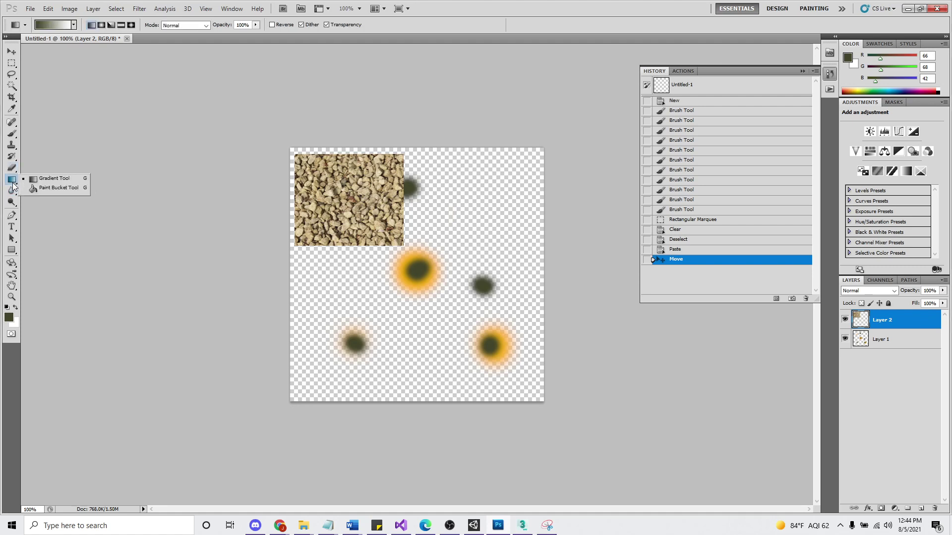
left_click(13, 146)
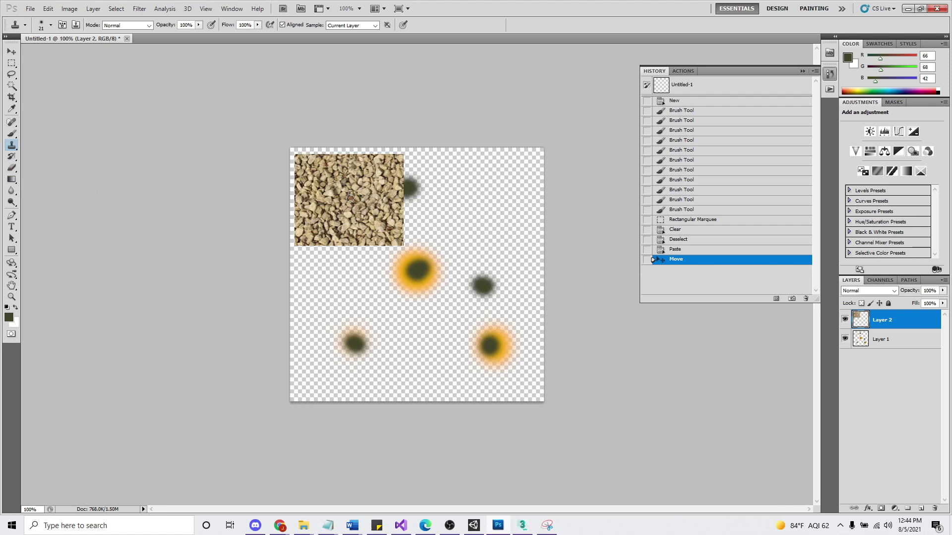
left_click(43, 25)
left_click(29, 51)
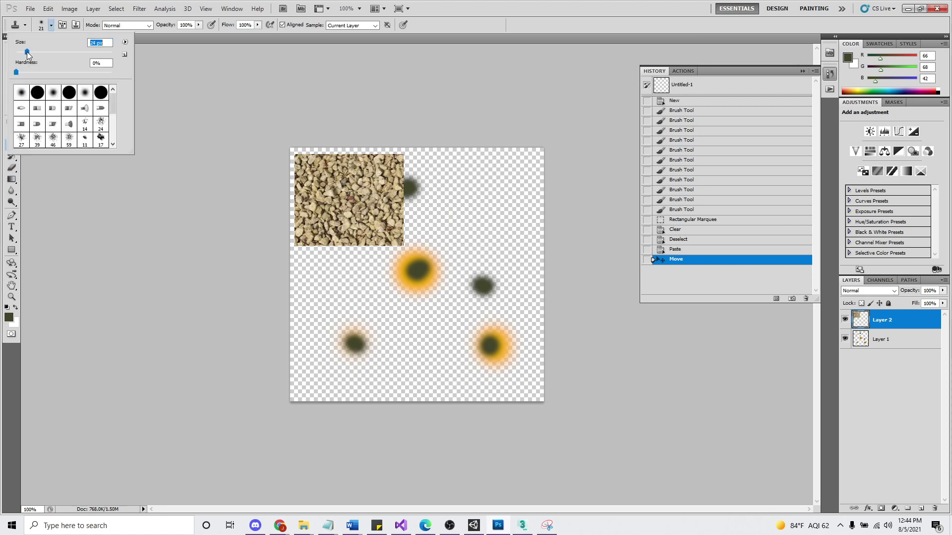
Clone gravel from the patch into the orange blob and the dark blobs
left_click(349, 198, "alt")
left_click_drag(438, 267, 414, 273)
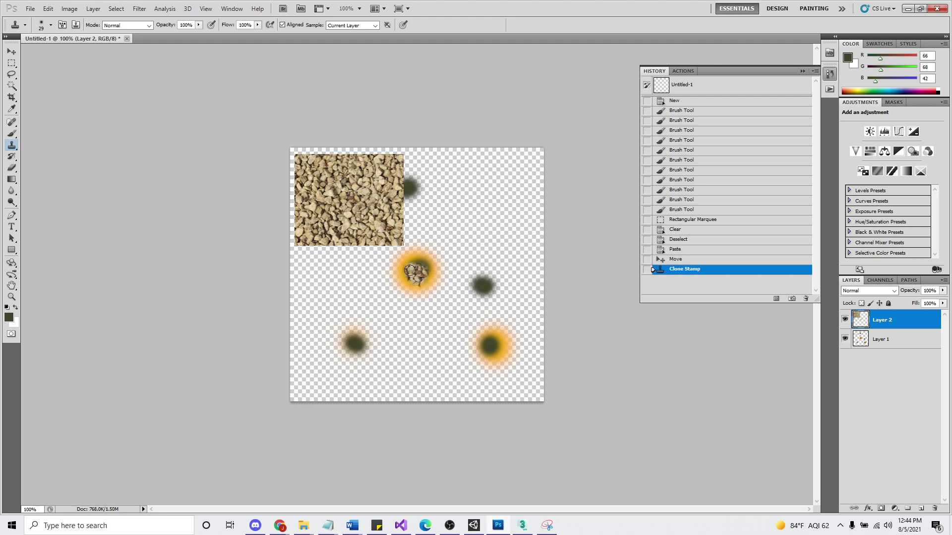
left_click(485, 287)
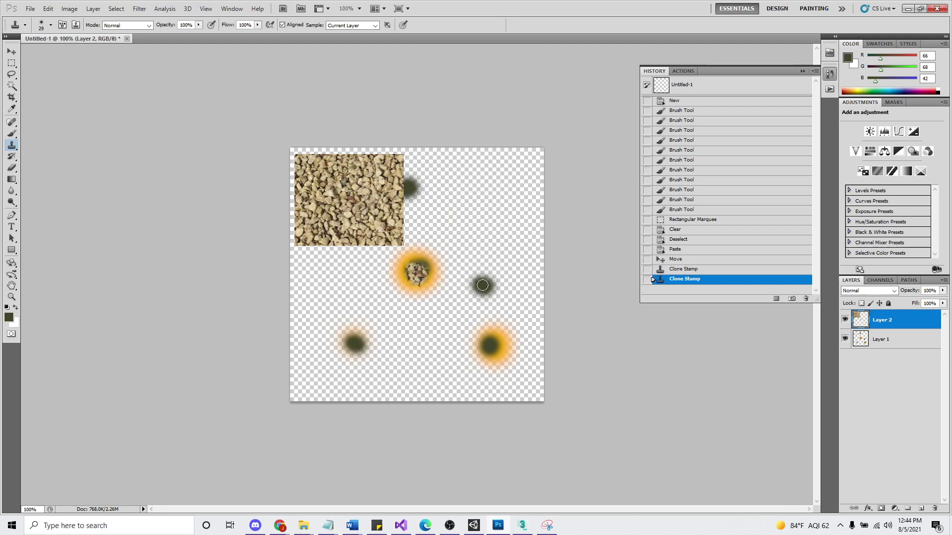
left_click(336, 199, "alt")
left_click_drag(484, 286, 481, 284)
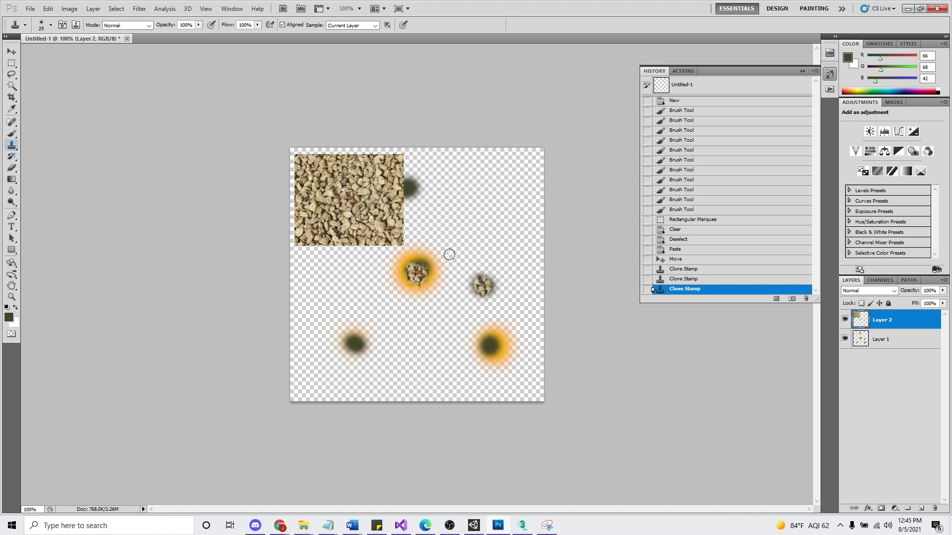
left_click(324, 198, "alt")
left_click_drag(350, 345, 349, 322)
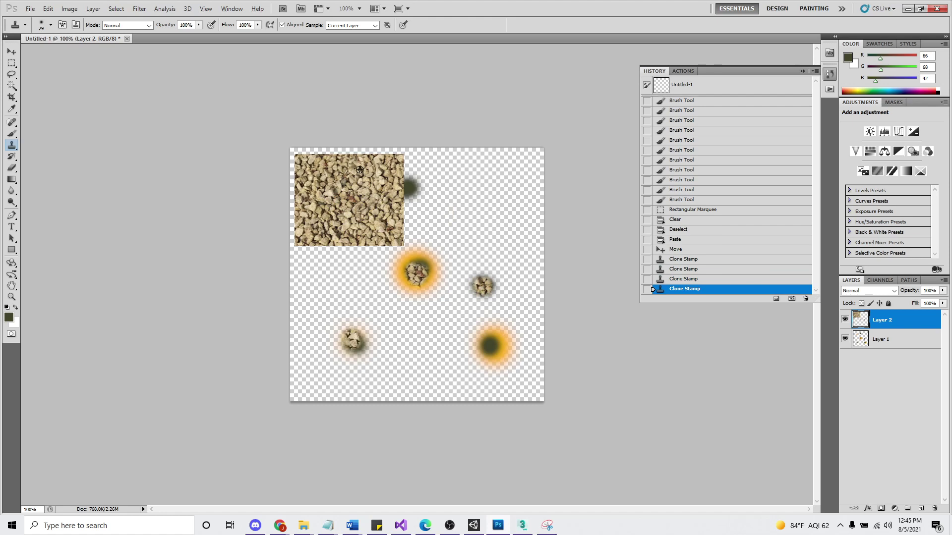
left_click_drag(490, 349, 483, 351)
left_click(327, 175, "alt")
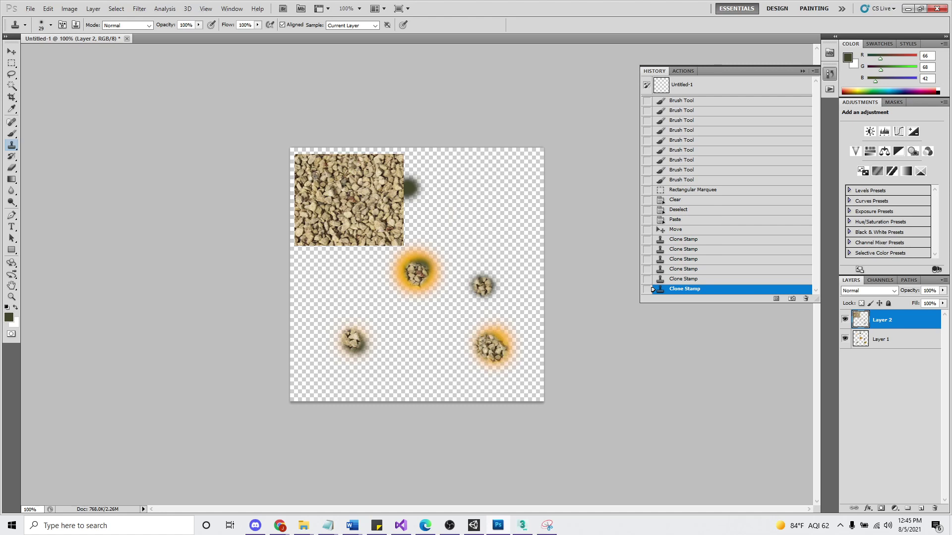
Stamp several new small gravel spots around the image
left_click(494, 222)
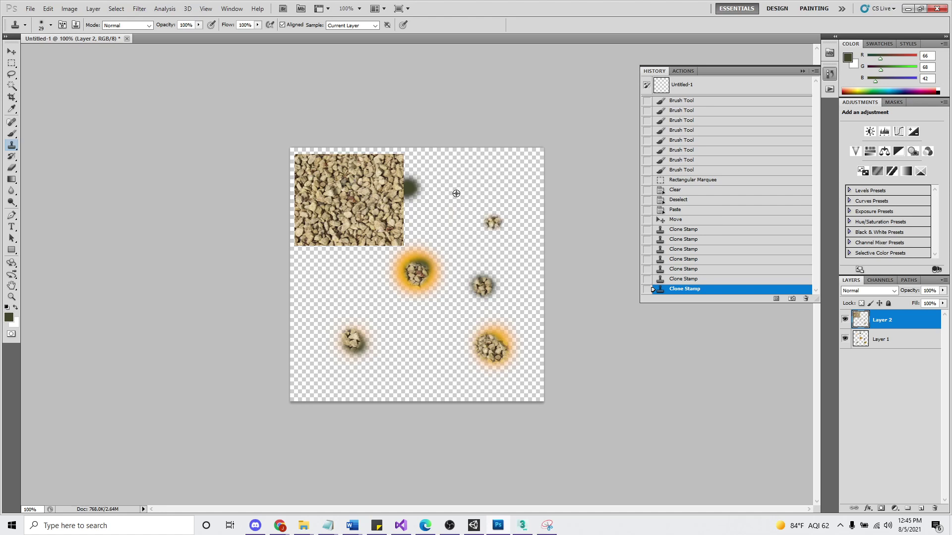
left_click_drag(488, 176, 491, 173)
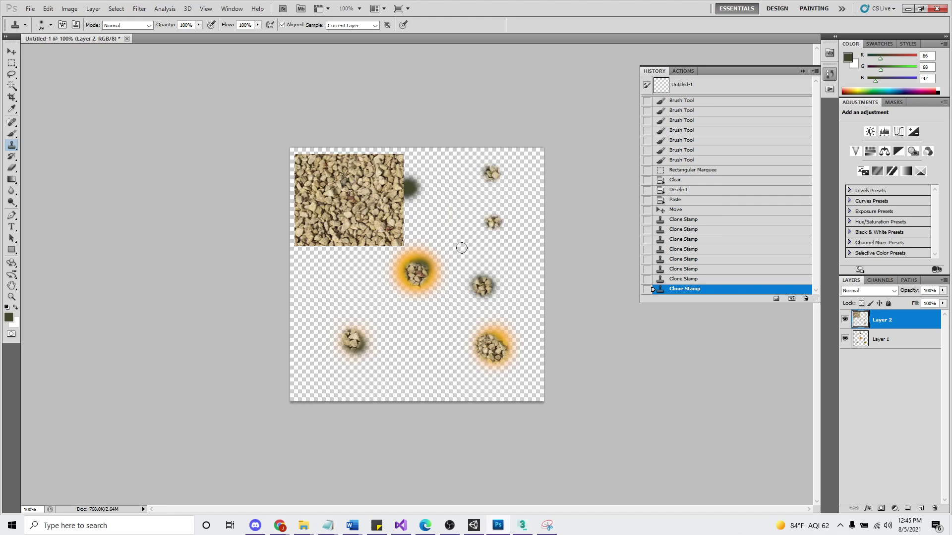
left_click_drag(360, 289, 354, 283)
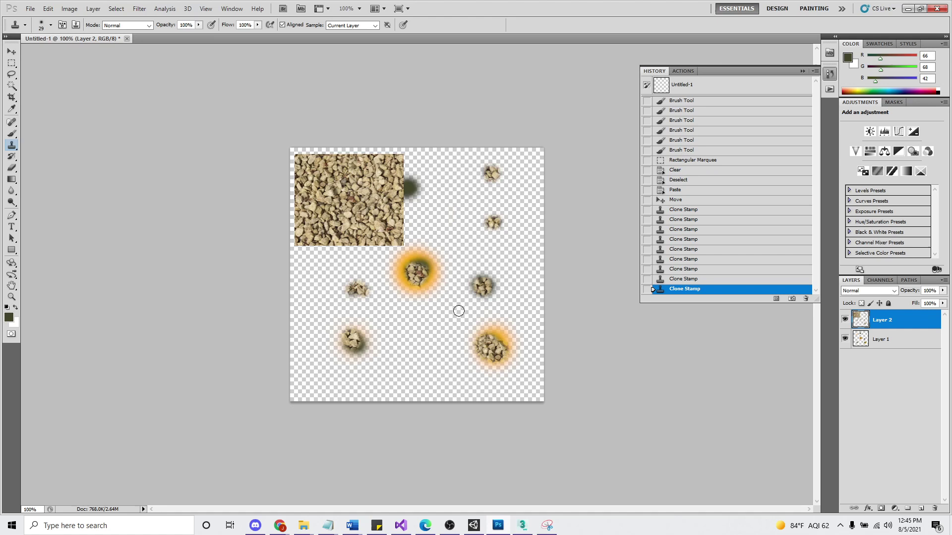
left_click_drag(445, 342, 441, 350)
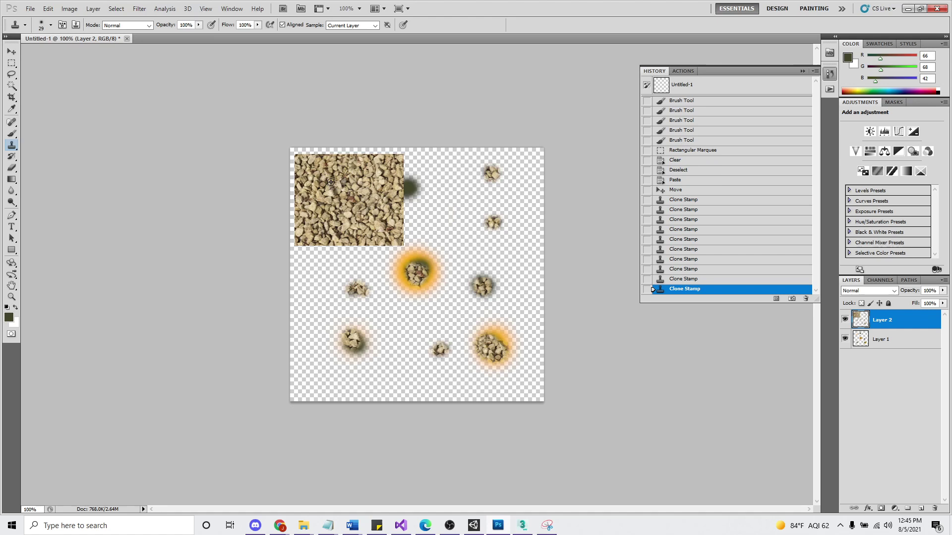
left_click_drag(420, 266, 427, 244)
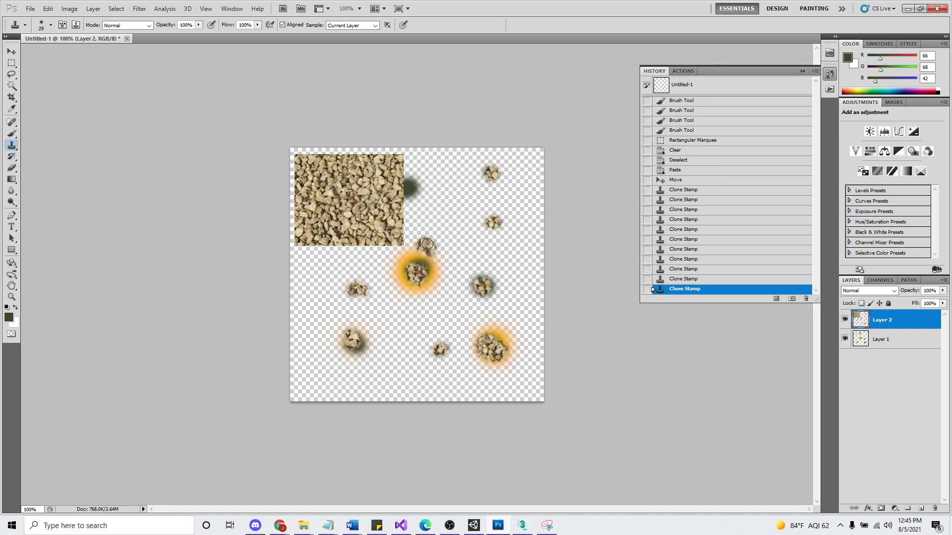
Hide the coloured-blob layer and delete the large top-left gravel patch
left_click(845, 341)
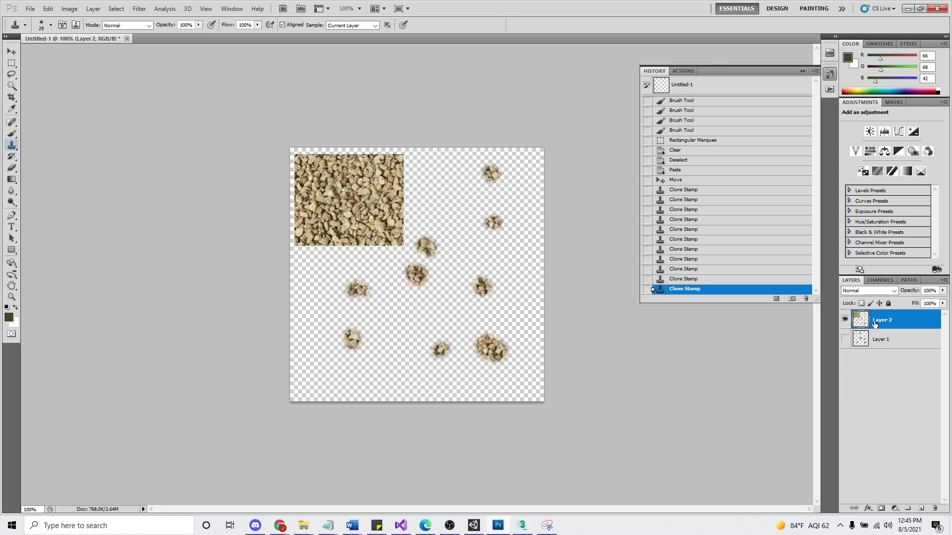
left_click(16, 63)
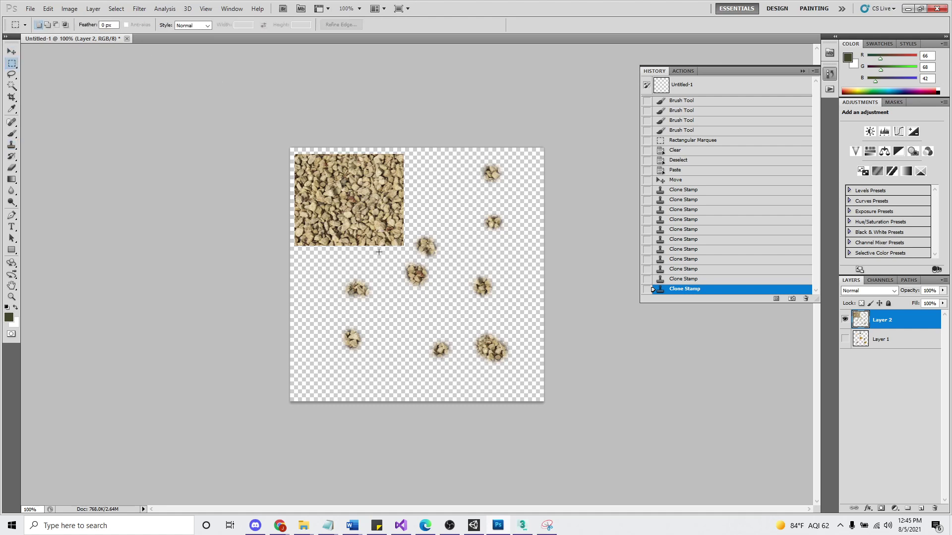
left_click_drag(379, 198, 261, 136)
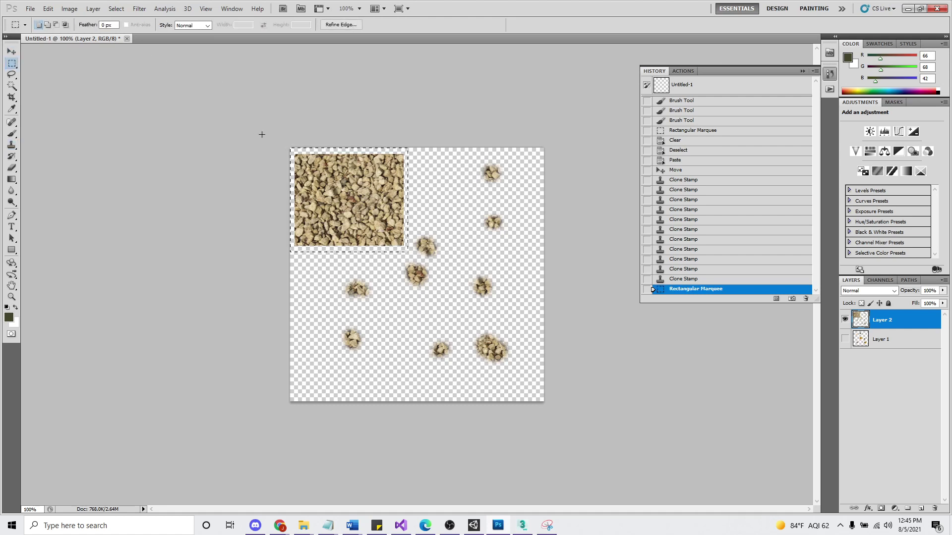
key("Delete")
left_click(450, 214)
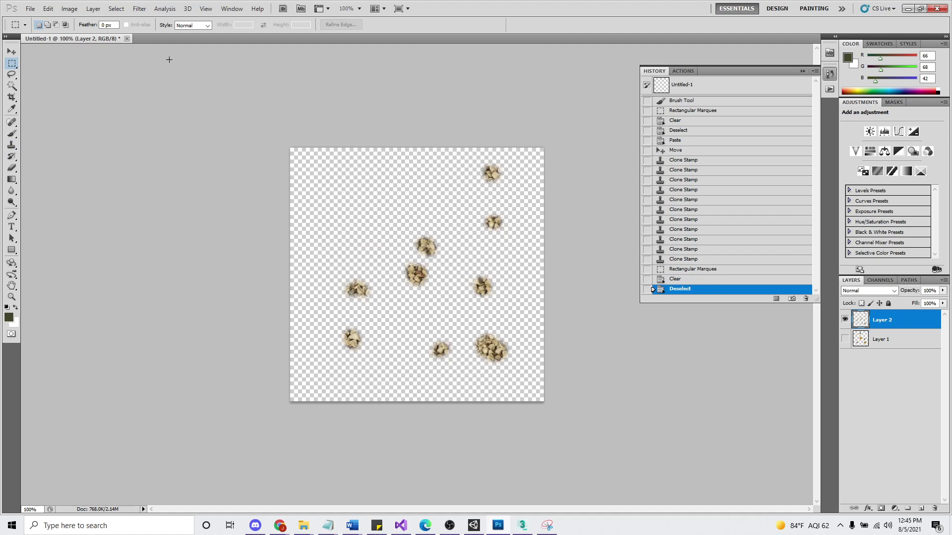
Save the image as PNG, replacing the existing dot file
left_click(30, 9)
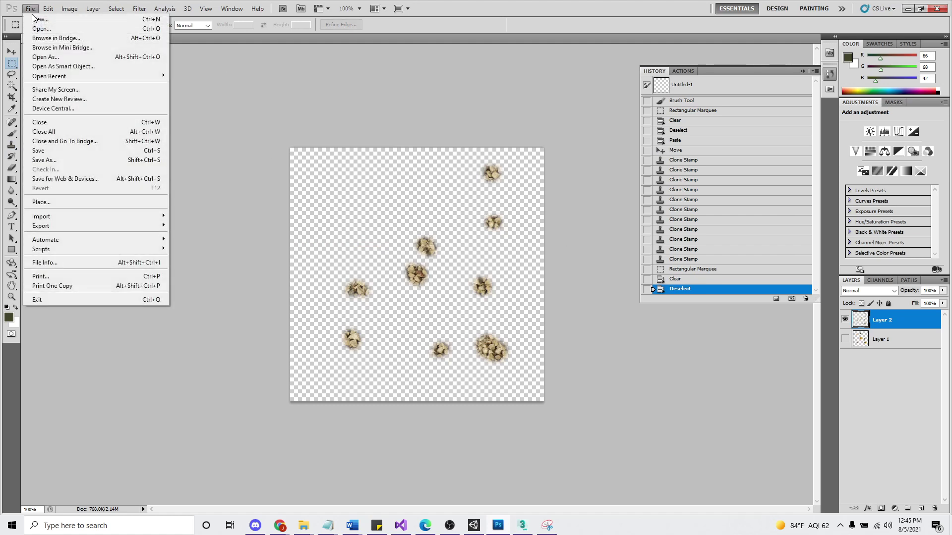
left_click(47, 156)
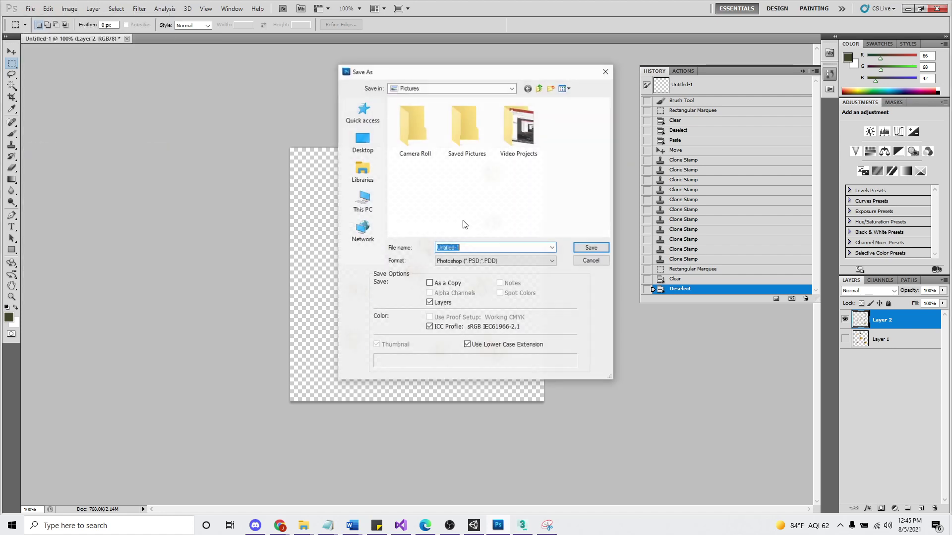
left_click(458, 262)
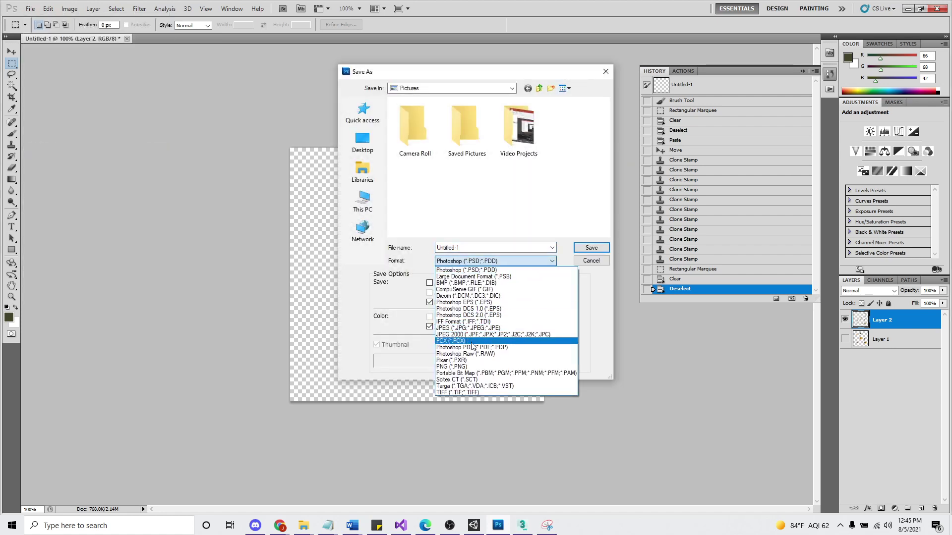
left_click(479, 356)
double_click(570, 128)
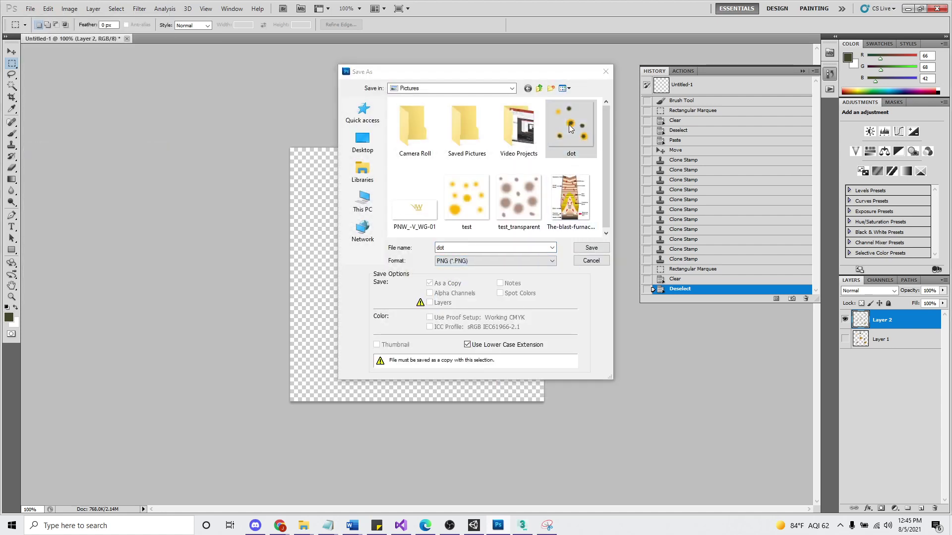
left_click(461, 197)
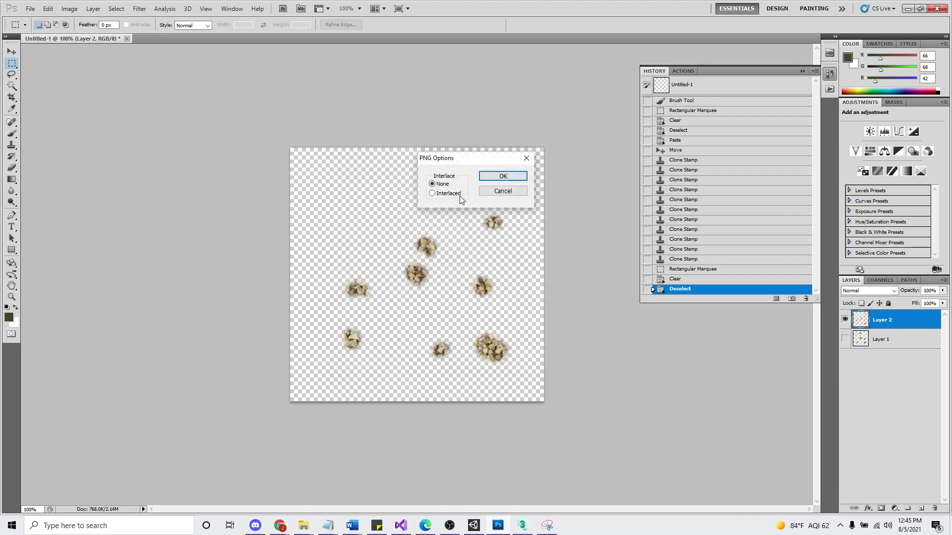
left_click(499, 177)
Return to 3ds Max and render the current frame, then close the render window
left_click(907, 9)
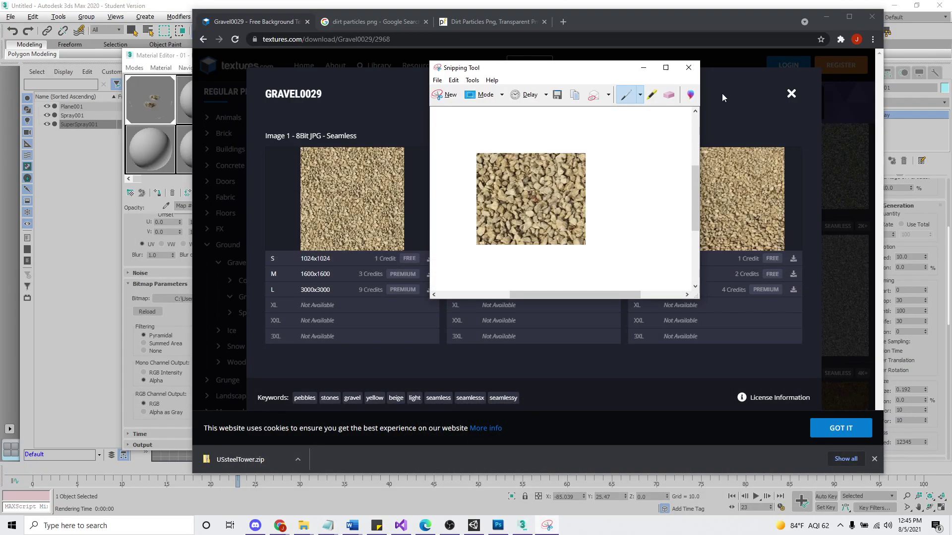
left_click(104, 206)
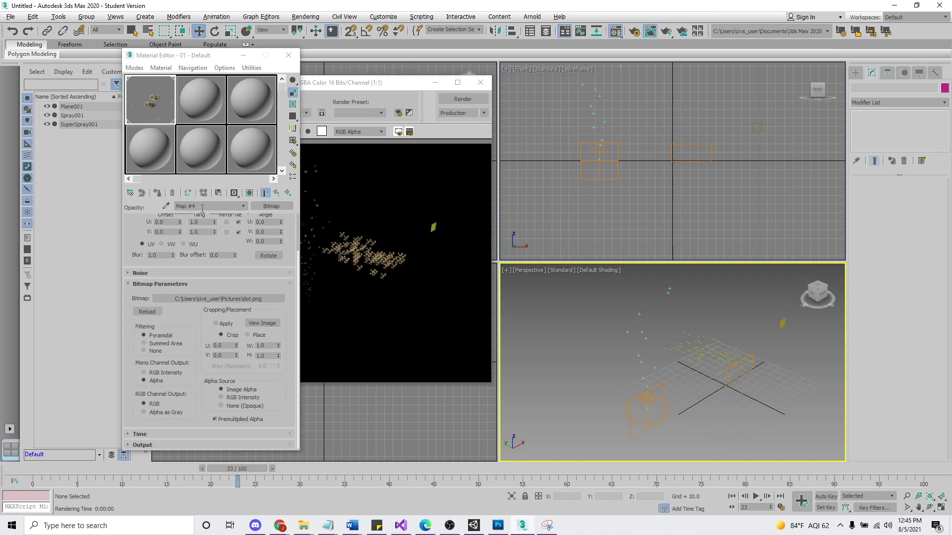
left_click(669, 34)
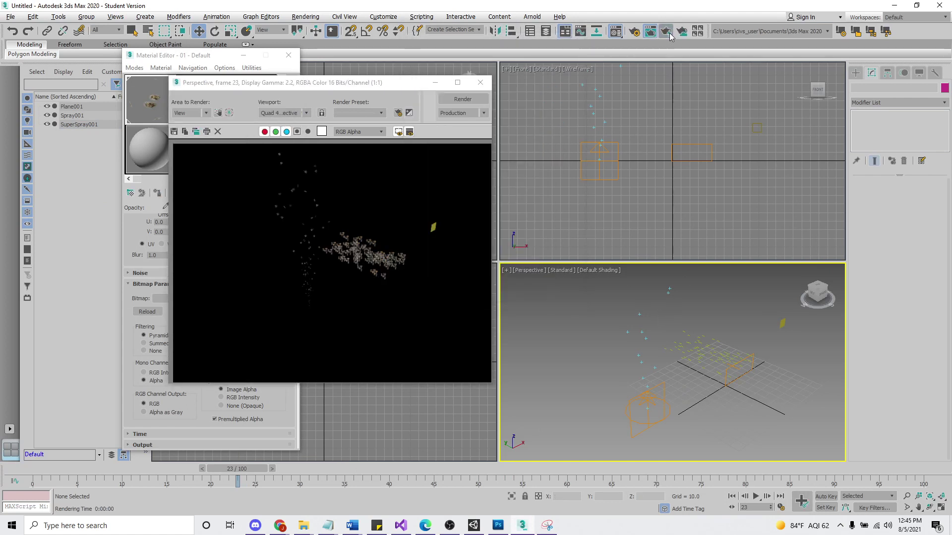
left_click(487, 84)
Raise SuperSpray001's particle size to 1.722, render, and return to Photoshop
left_click(653, 399)
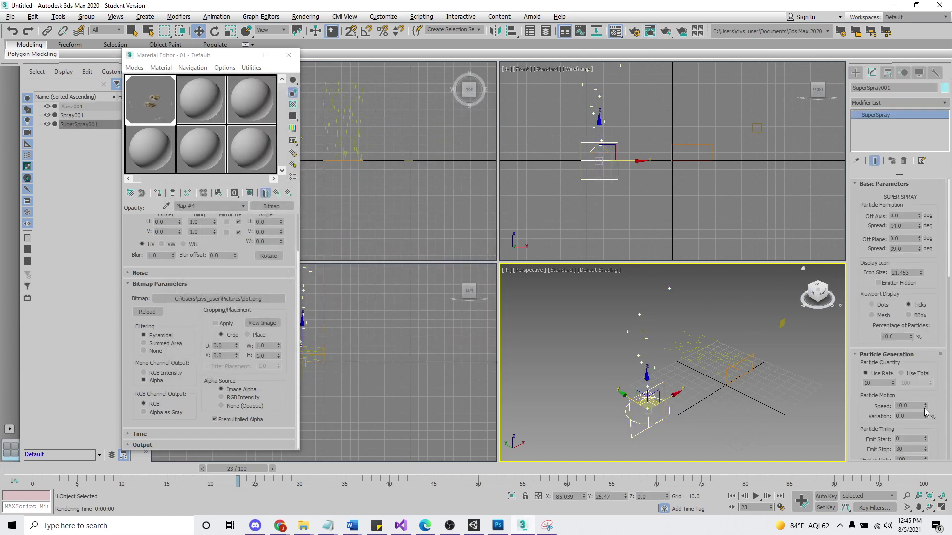
scroll(928, 387, "down", 5)
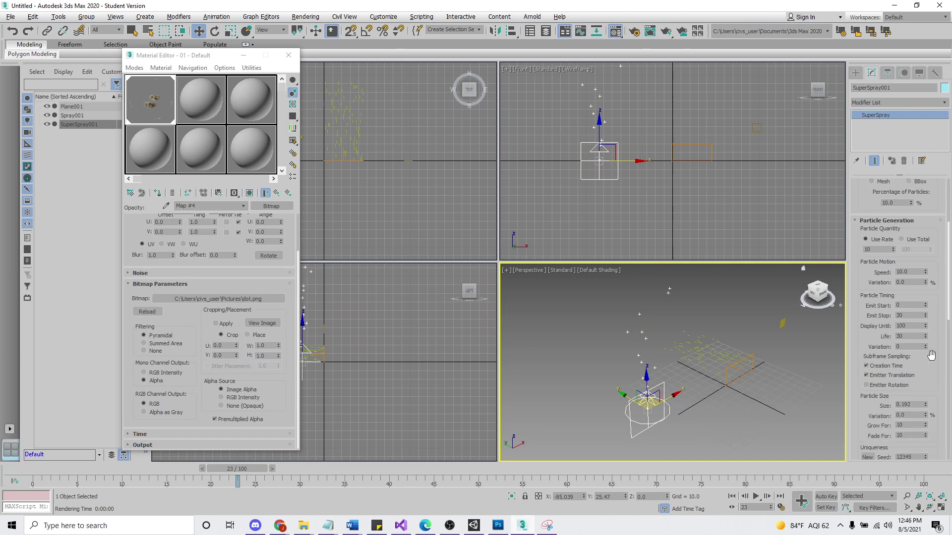
scroll(931, 355, "down", 2)
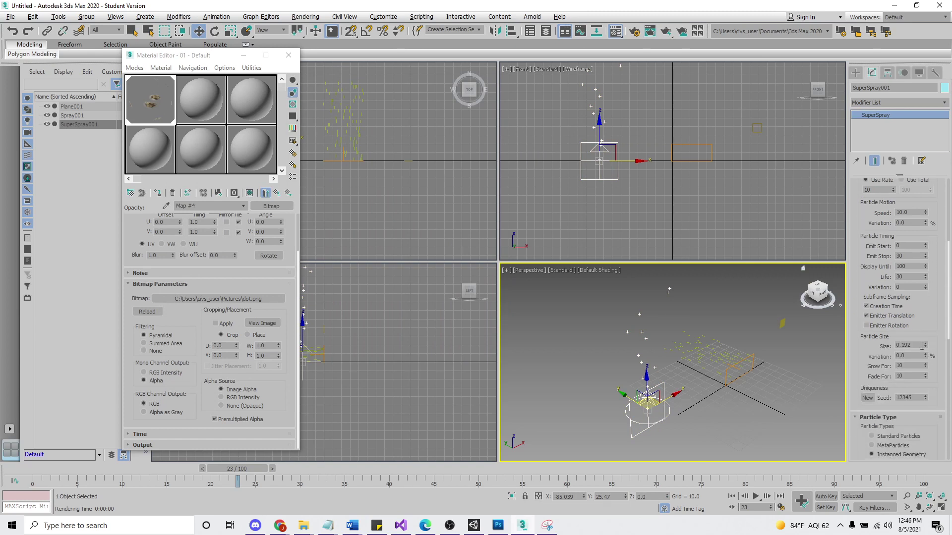
left_click_drag(932, 308, 937, 267)
left_click(666, 32)
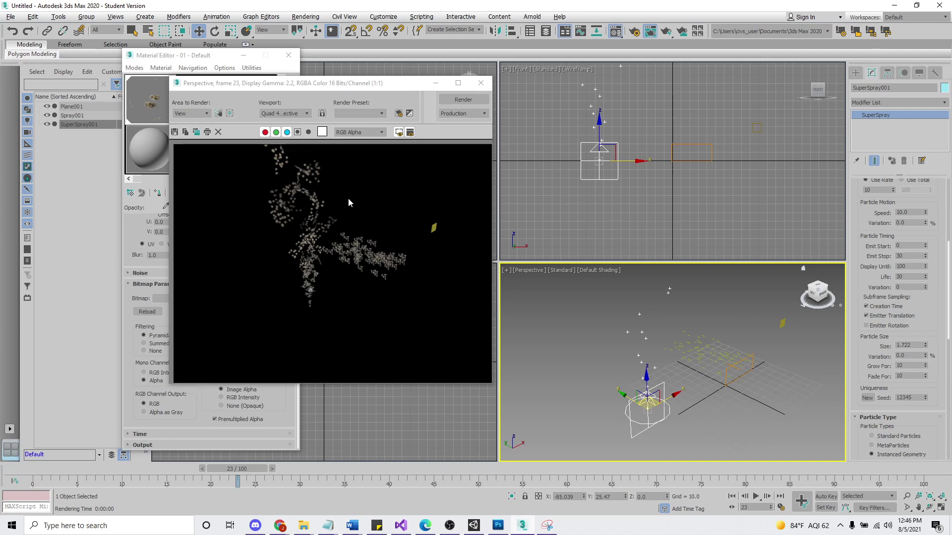
key("alt+Tab")
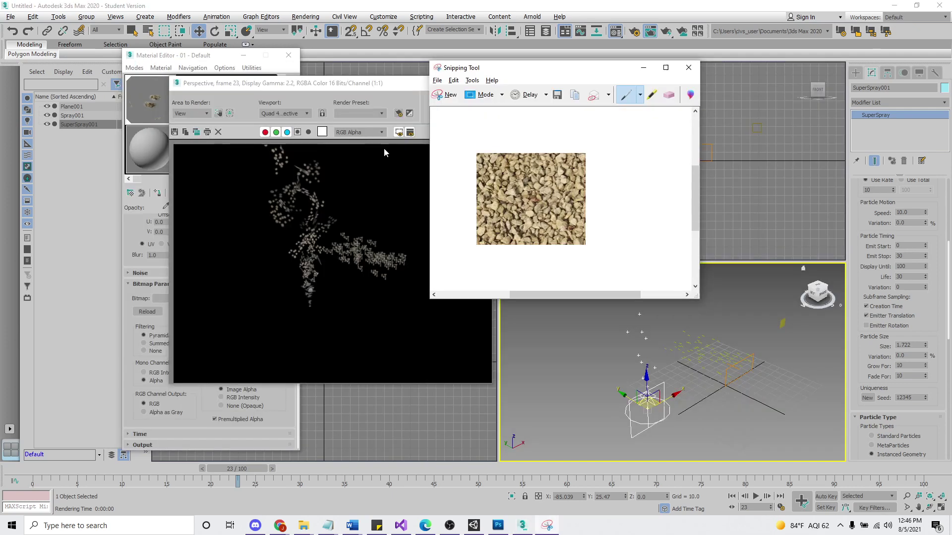
key("alt+Tab")
left_click(383, 147)
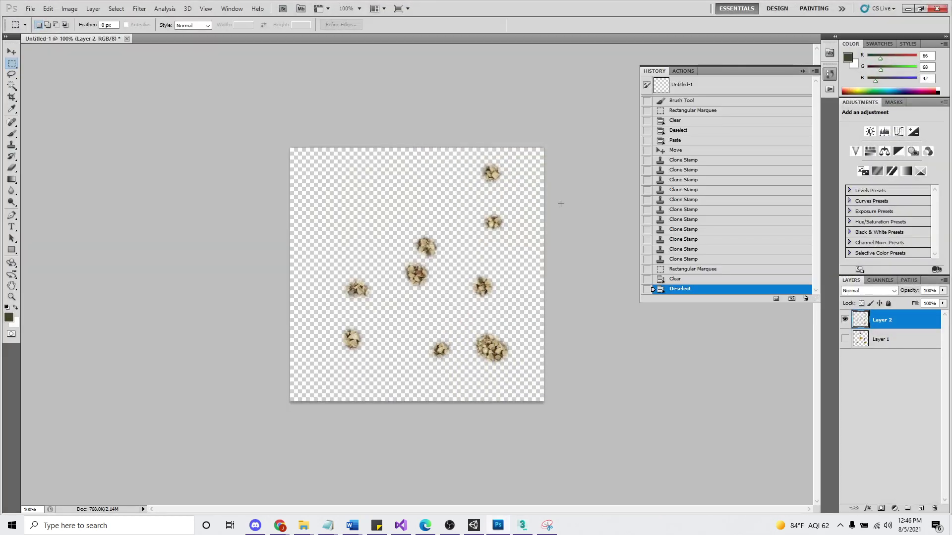
Tint the gravel clumps red with Hue/Saturation (Hue −33, Saturation +61)
left_click(70, 9)
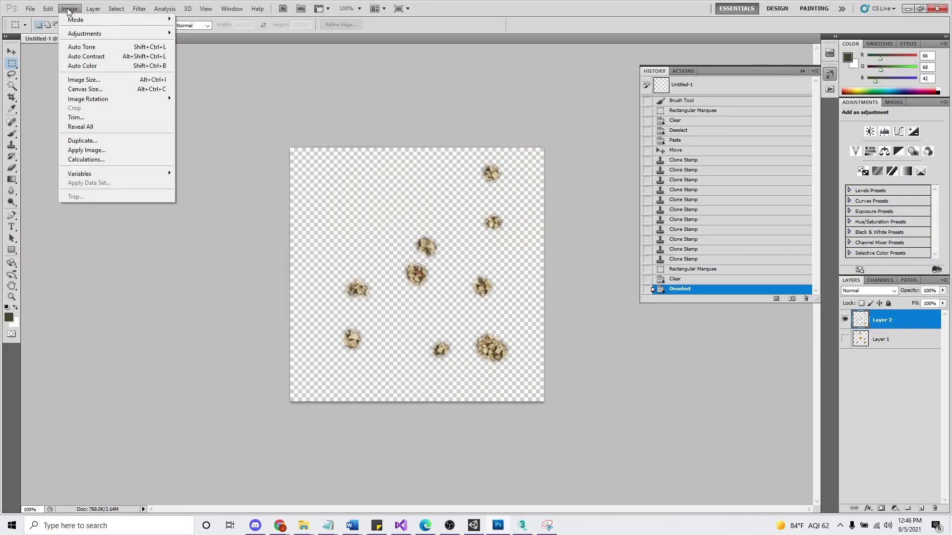
mouse_move(75, 33)
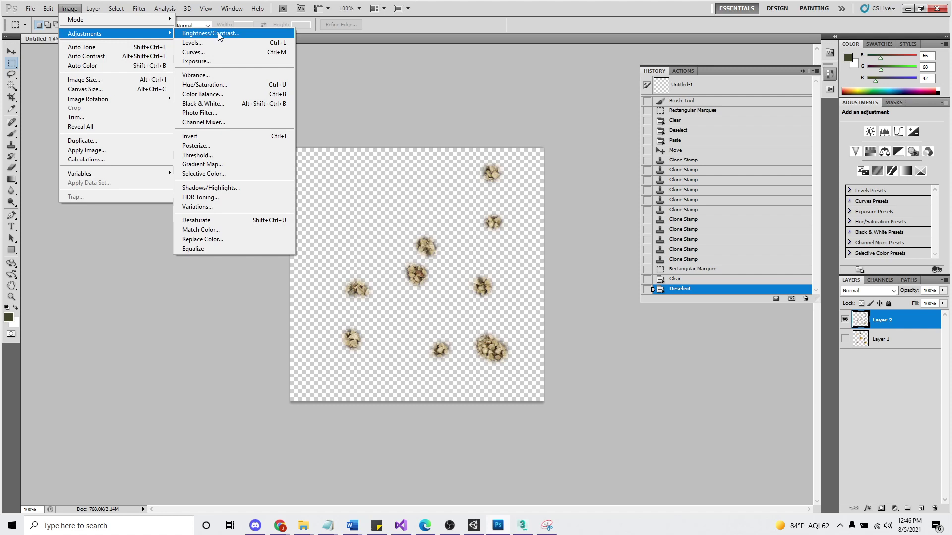
left_click(226, 85)
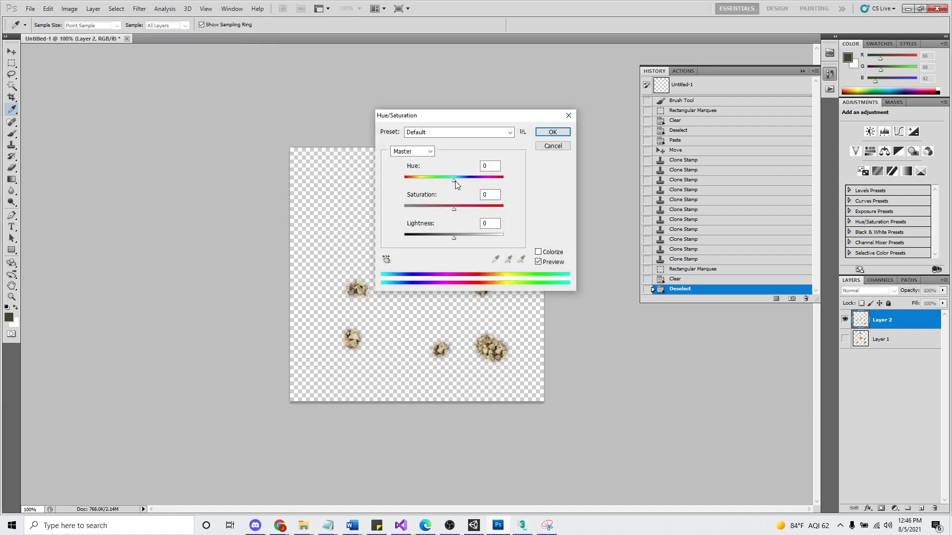
left_click_drag(456, 185, 442, 239)
left_click(552, 132)
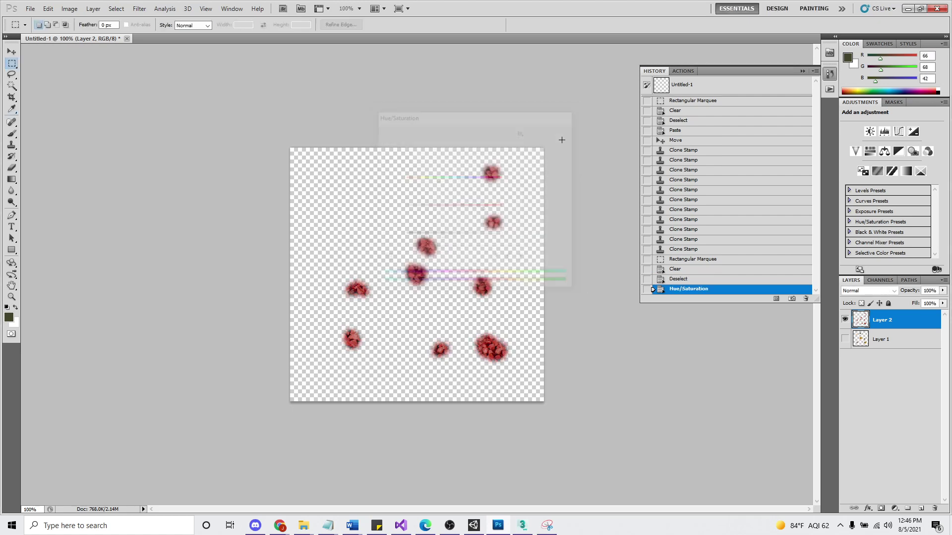
Save the image as PNG over dot.png and switch back to 3ds Max
left_click(30, 9)
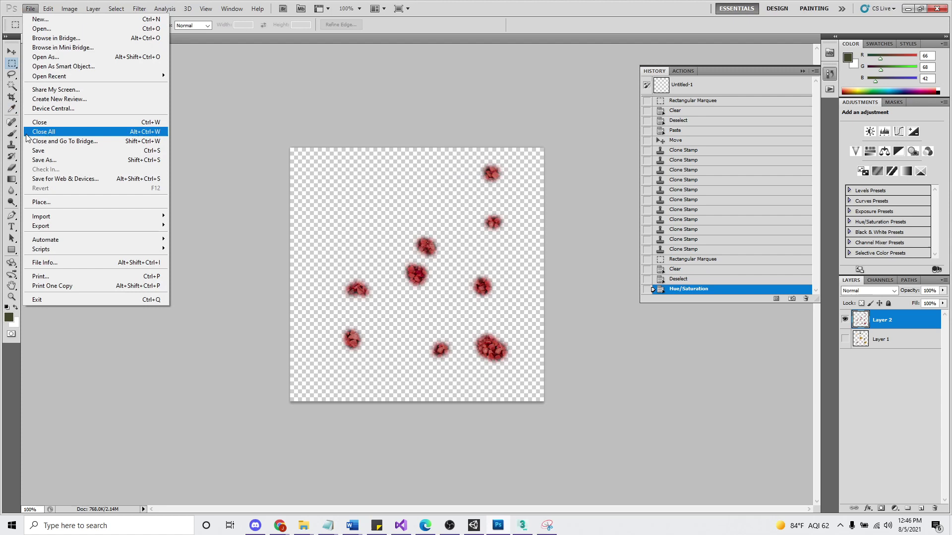
left_click(40, 150)
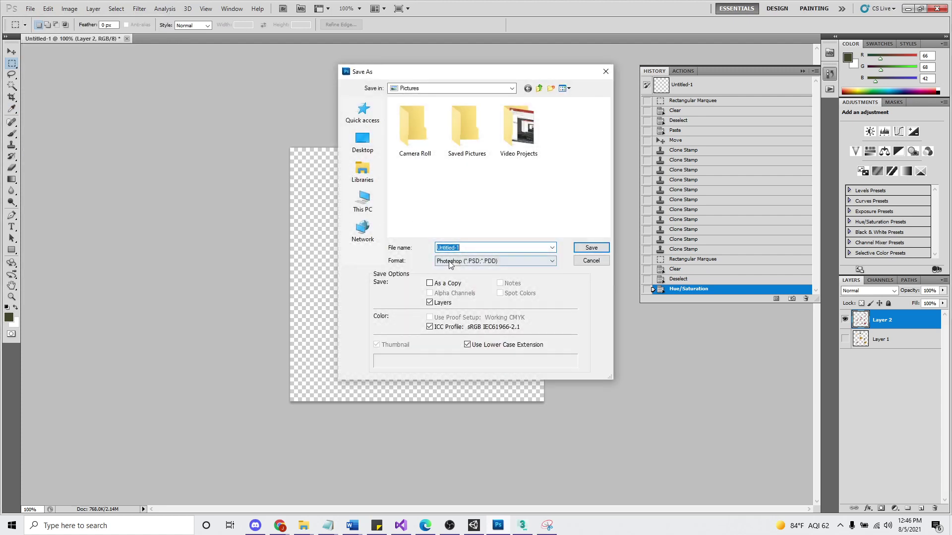
left_click(496, 261)
left_click(475, 367)
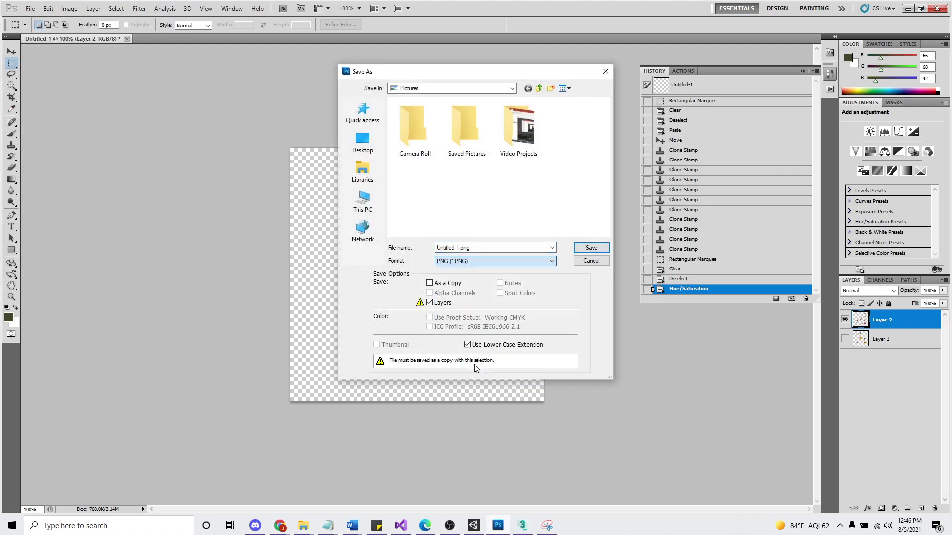
double_click(562, 120)
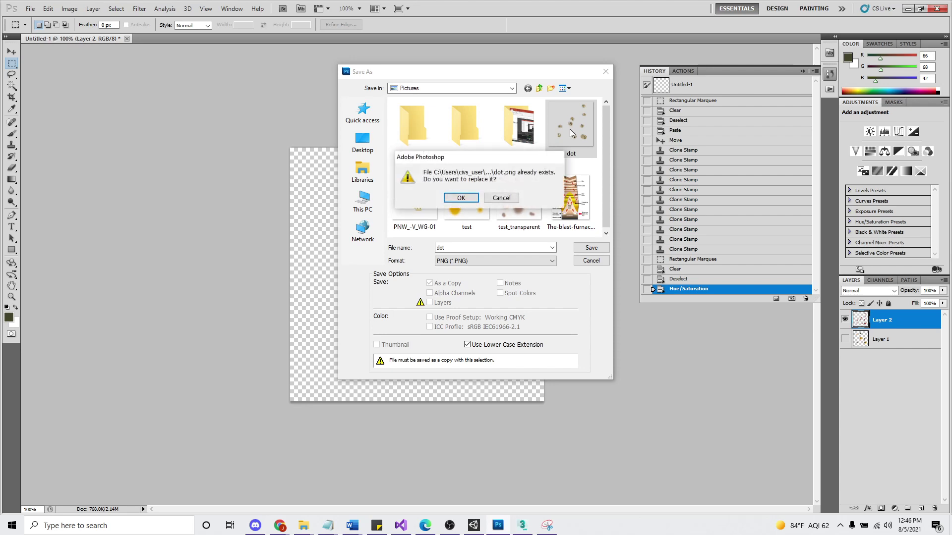
left_click(461, 200)
left_click(520, 178)
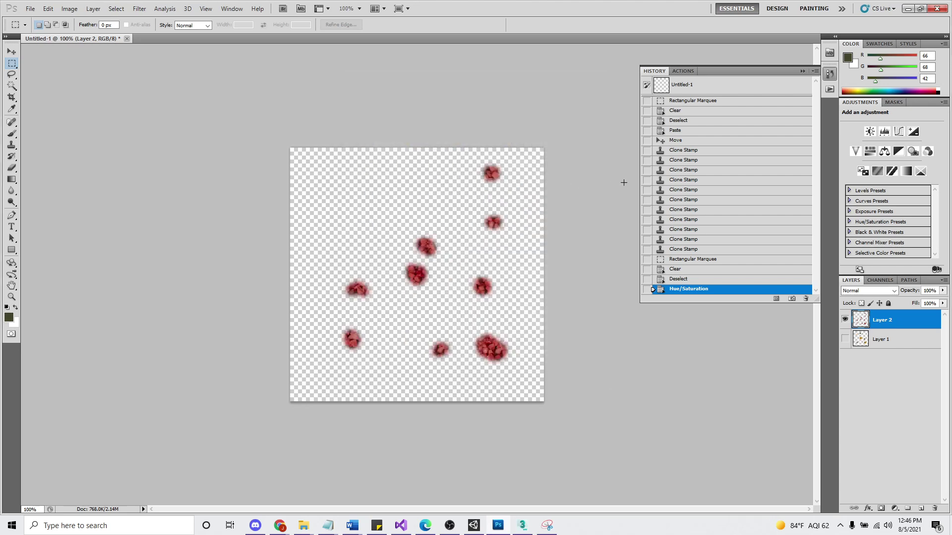
key("alt+Tab")
key("alt+Tab")
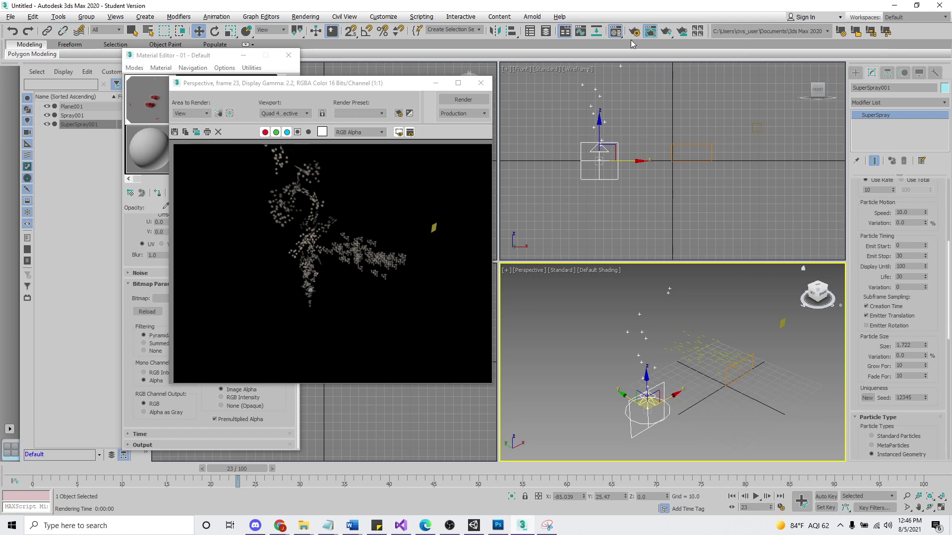
Re-render frame 23 to show the red dot texture, then close the Rendered Frame Window
left_click(665, 31)
left_click(481, 83)
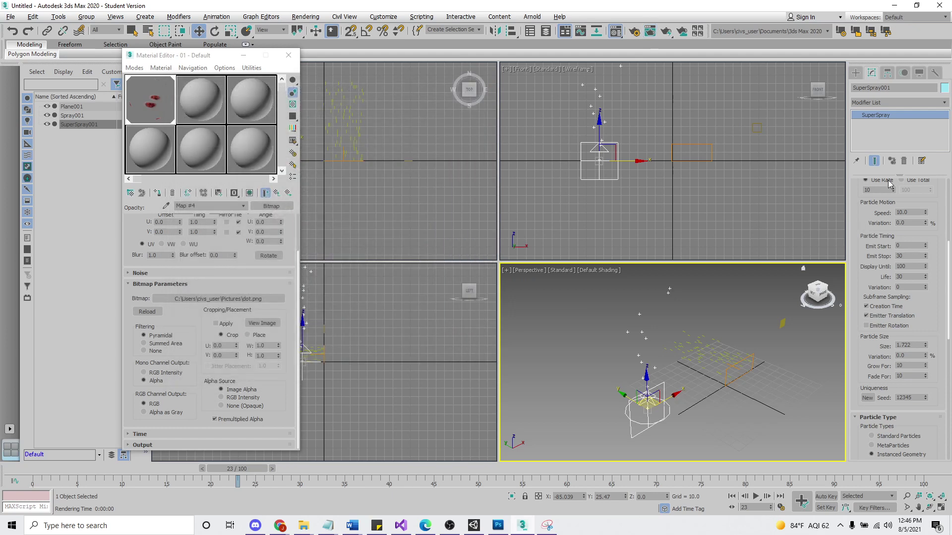